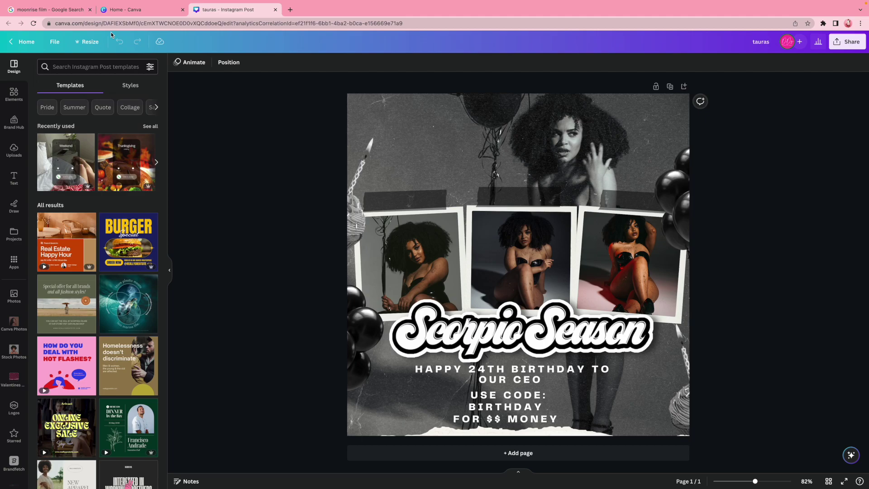
Step: Create a new blank Instagram Post (Square) design and fit the whole page in view
click(136, 9)
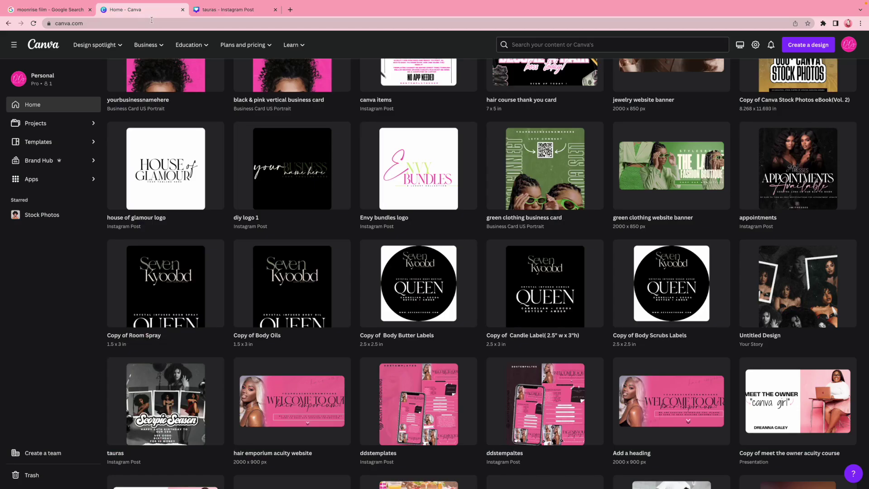
scroll(589, 117, up, 7)
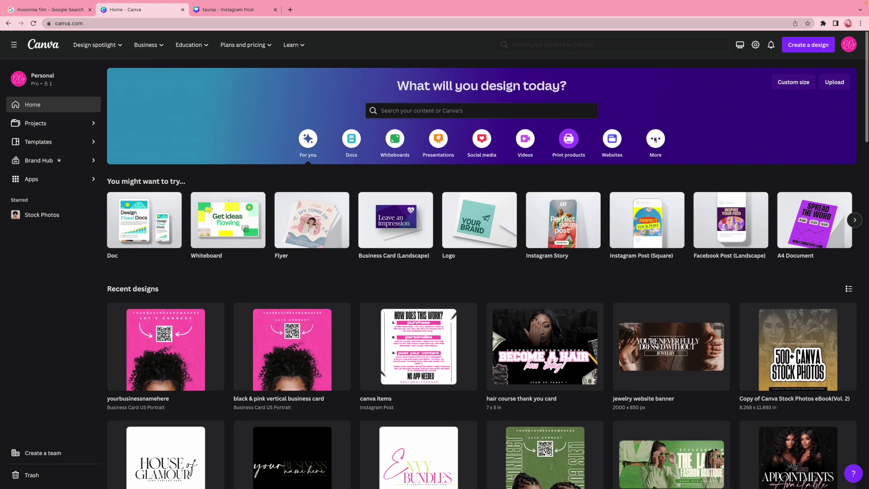
click(809, 45)
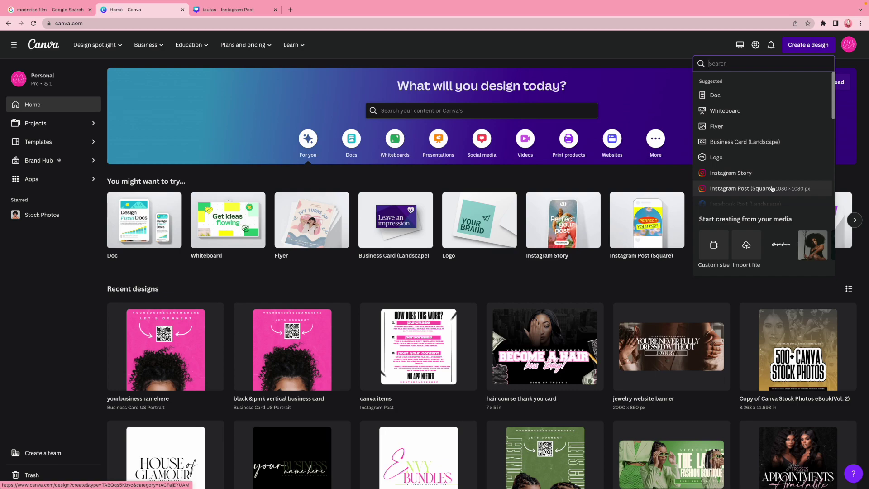
click(772, 188)
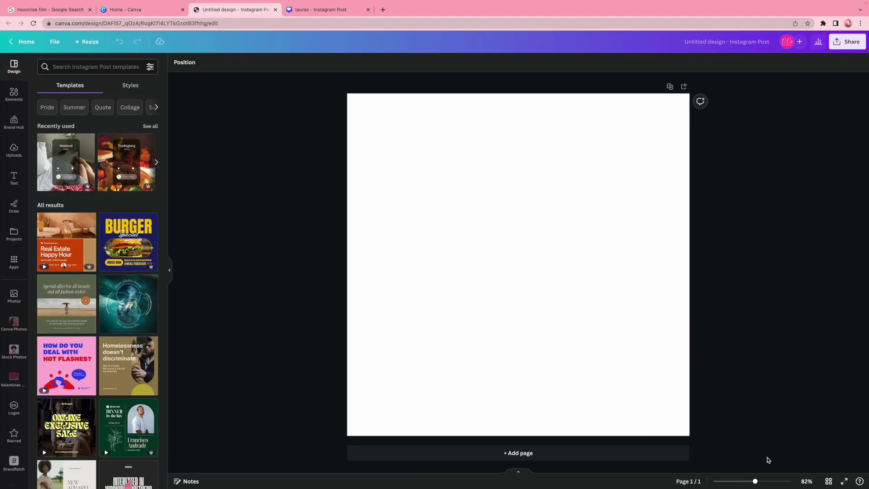
drag(755, 482, 754, 482)
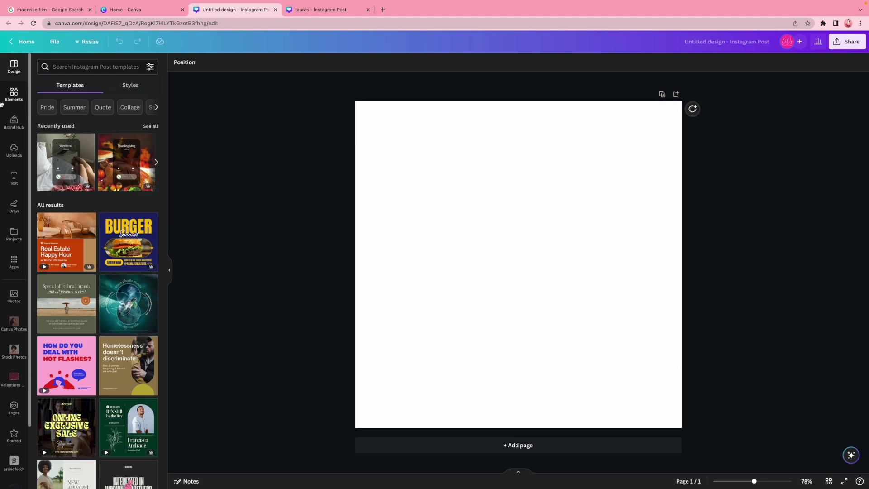
Step: Set the blank page's background colour to solid black
click(418, 209)
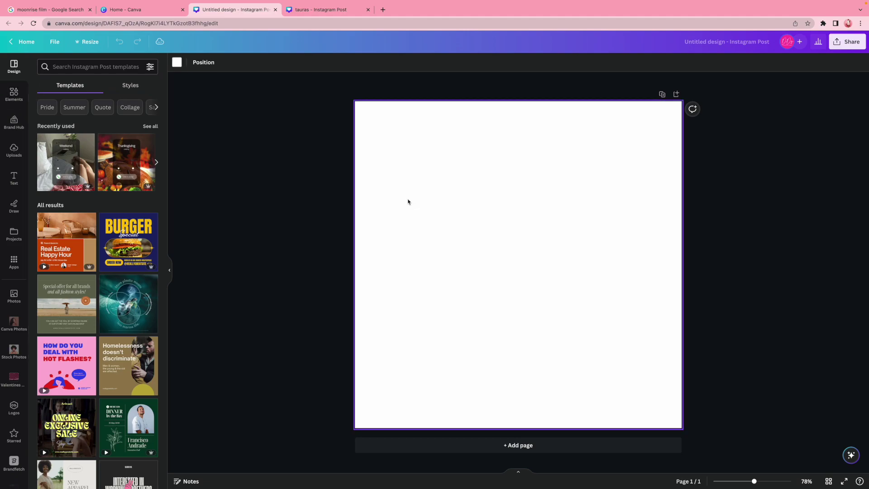
click(176, 63)
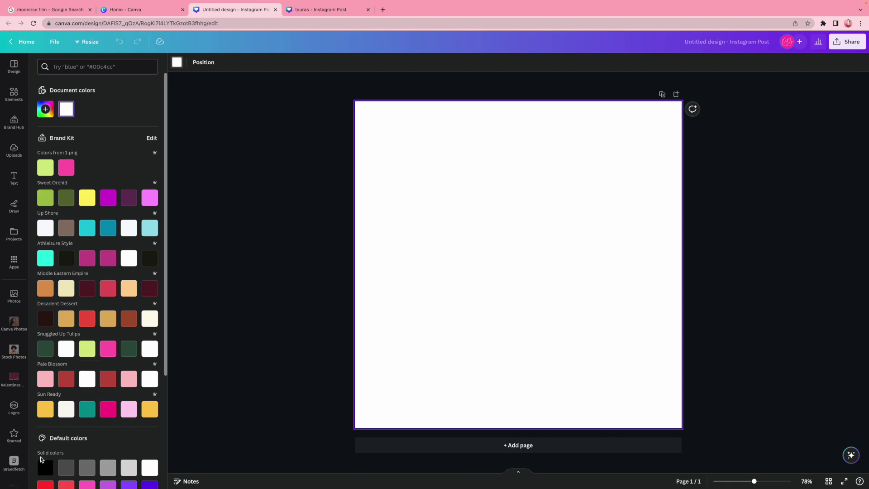
click(44, 467)
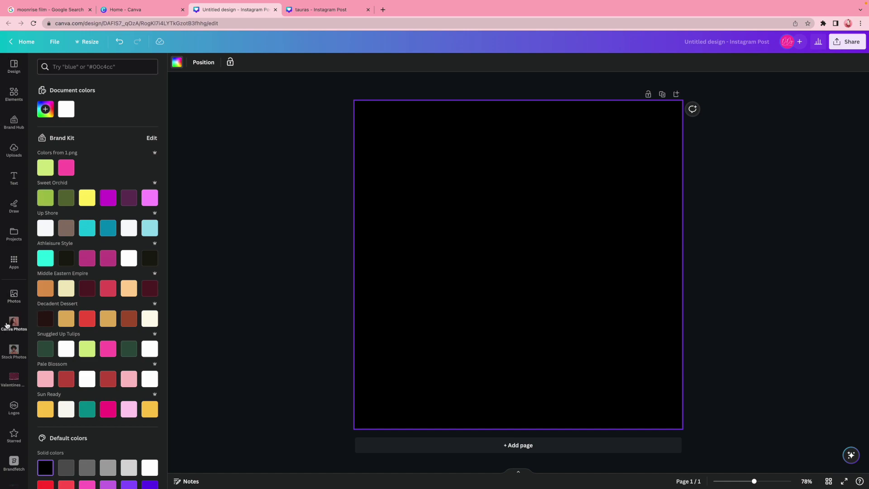
Step: Add the uploaded black-and-white photo of the standing woman with balloons and make it the page background
click(14, 152)
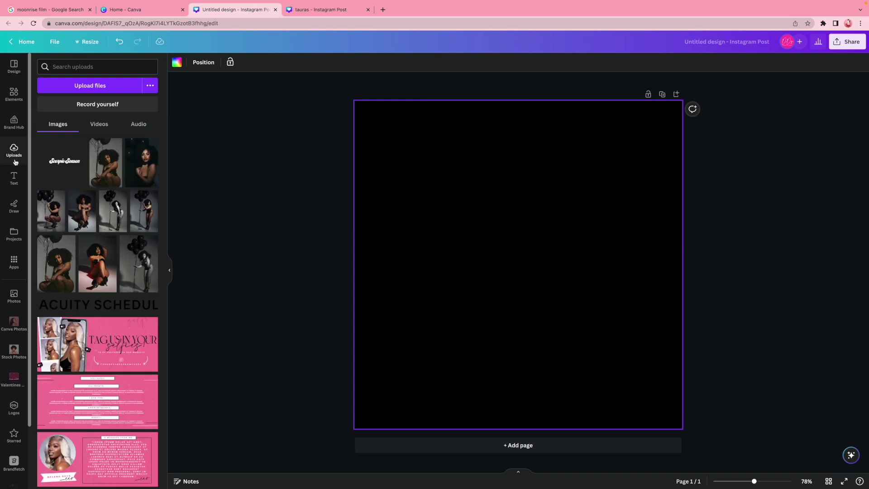
click(145, 271)
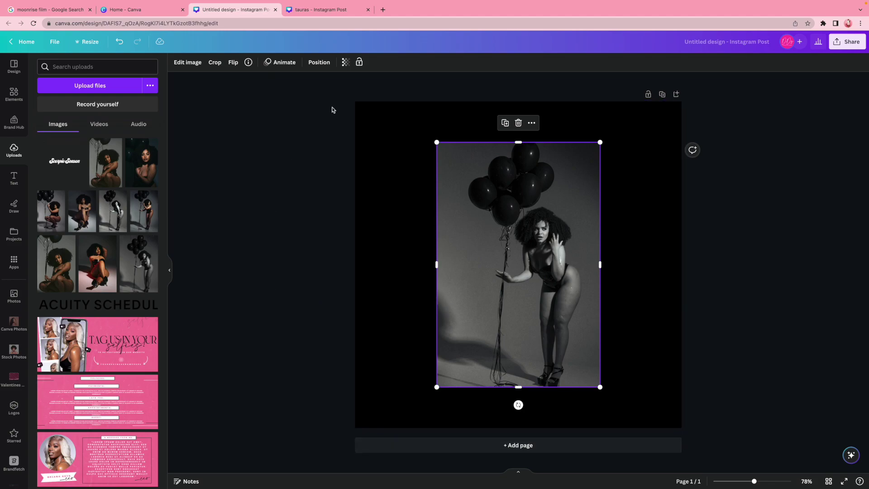
right_click(500, 310)
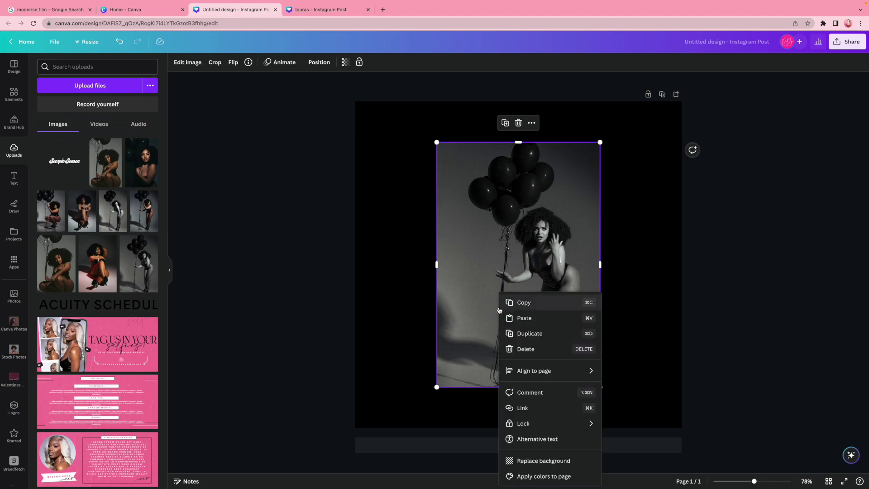
click(565, 465)
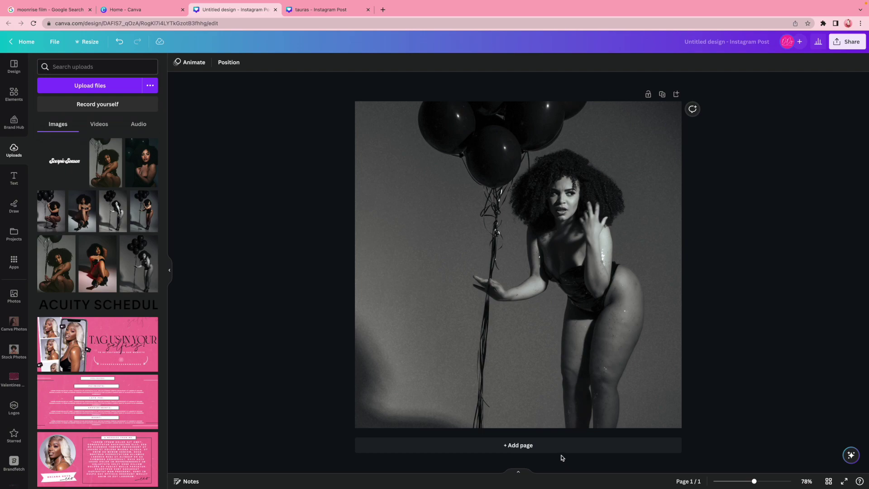
Step: Reposition the background photo upward within the page so more of the woman's legs show
double_click(502, 334)
mouse_move(551, 275)
mouse_down()
mouse_move(553, 297)
mouse_move(552, 246)
mouse_move(549, 272)
mouse_move(539, 275)
mouse_up()
click(749, 297)
click(721, 282)
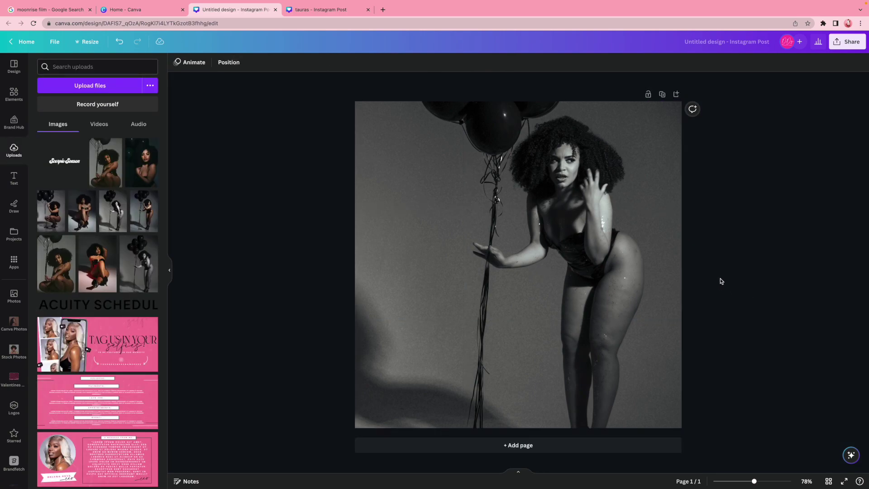
Step: Search the elements for "overlay" graphics and add the dark creased paper texture to the page
click(15, 121)
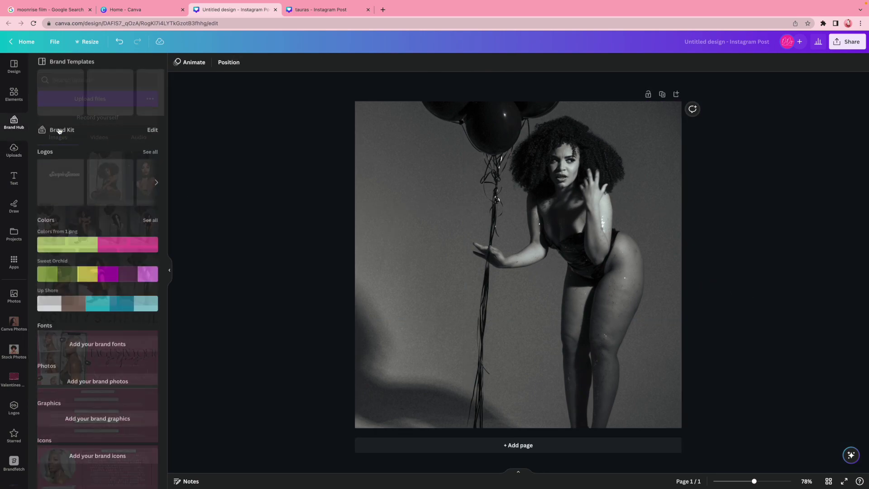
click(14, 102)
click(76, 67)
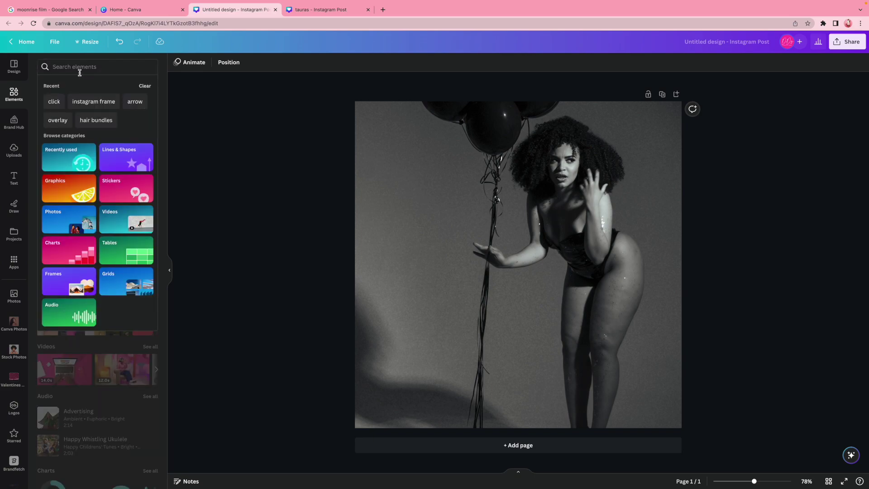
text(overl)
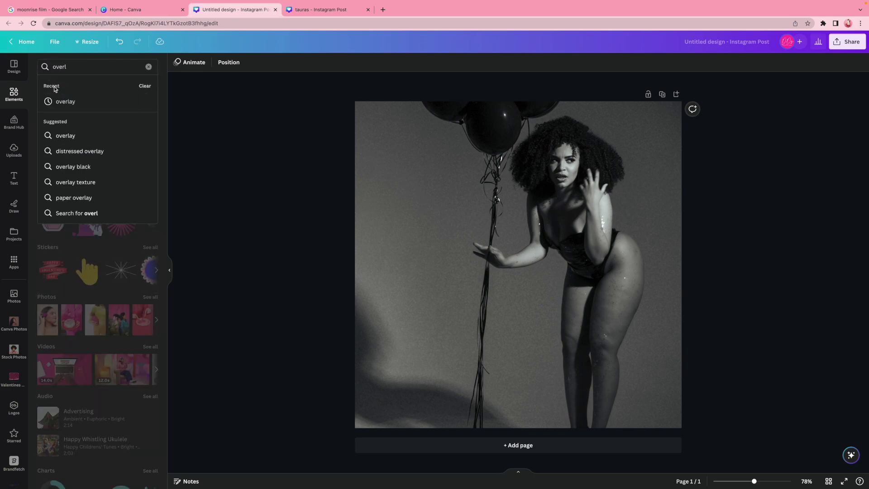
click(59, 101)
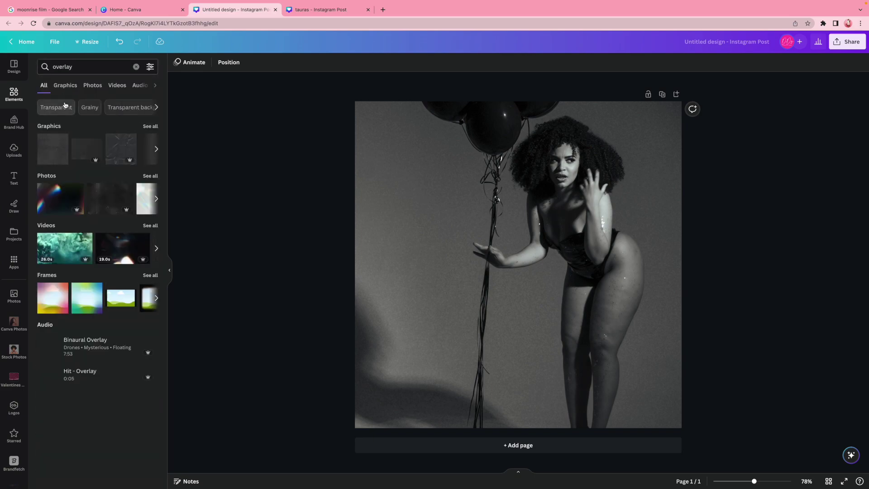
click(150, 126)
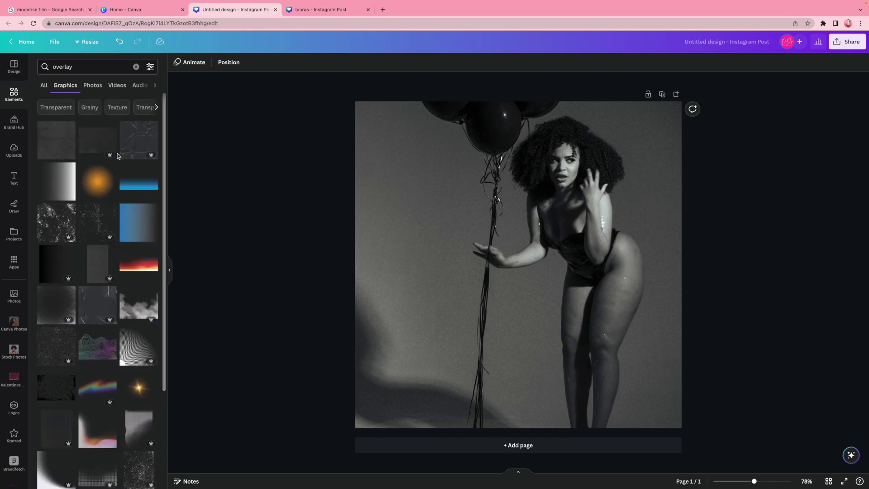
click(89, 151)
Step: Enlarge the texture overlay to about 1,784 × 1,188 so it covers the whole page, keeping the background photo beneath it
drag(388, 179, 224, 69)
drag(646, 351, 745, 455)
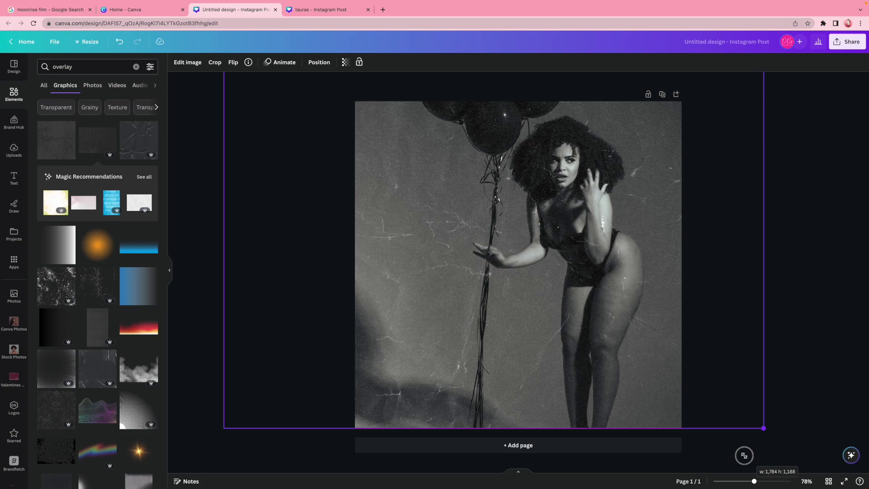
drag(744, 455, 744, 456)
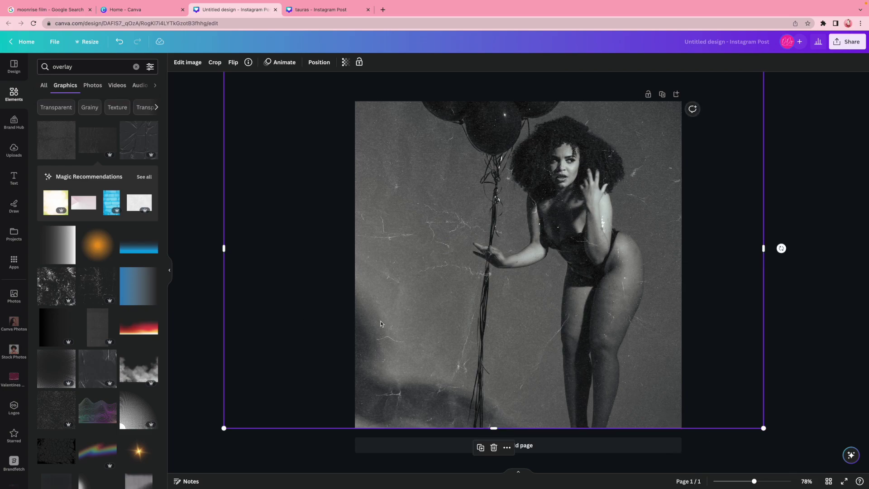
click(795, 324)
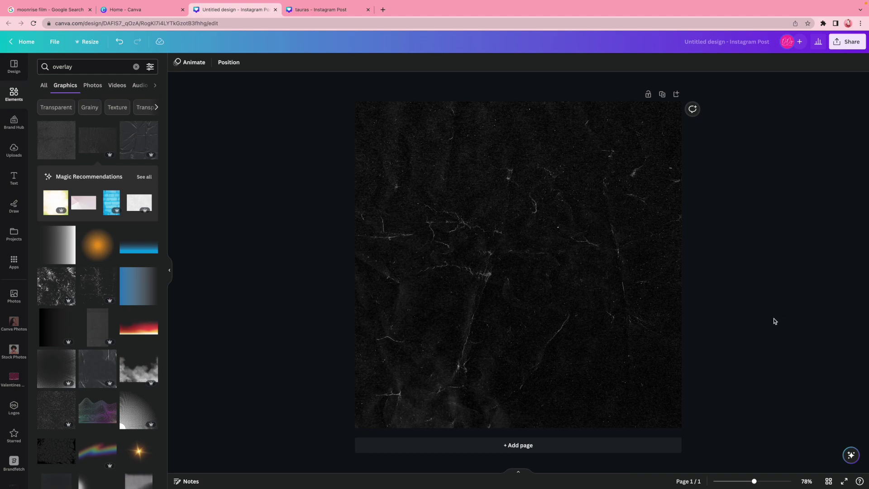
click(120, 42)
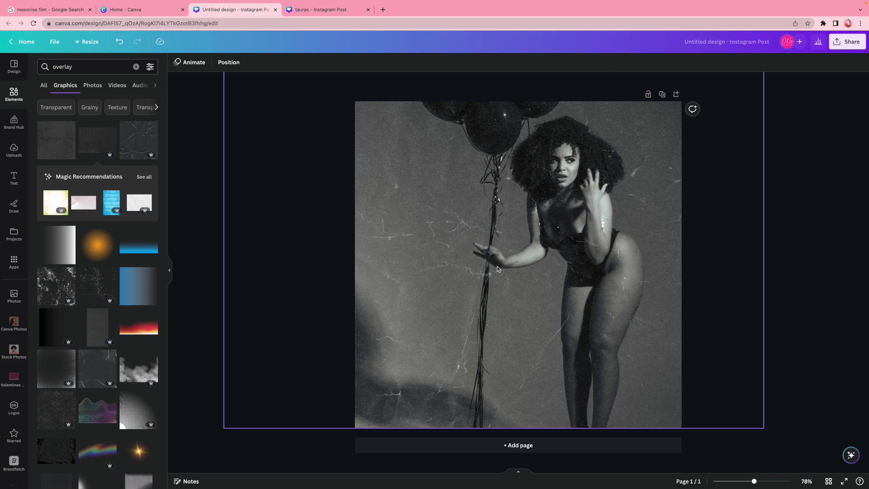
Step: Search the frames for "poloroid frame" and add the slightly skewed square frame with an off-white border
click(14, 96)
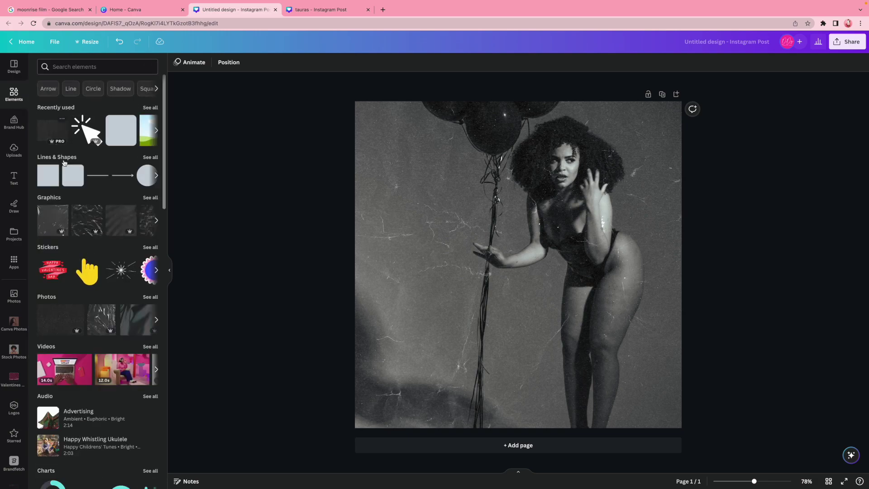
scroll(75, 189, down, 6)
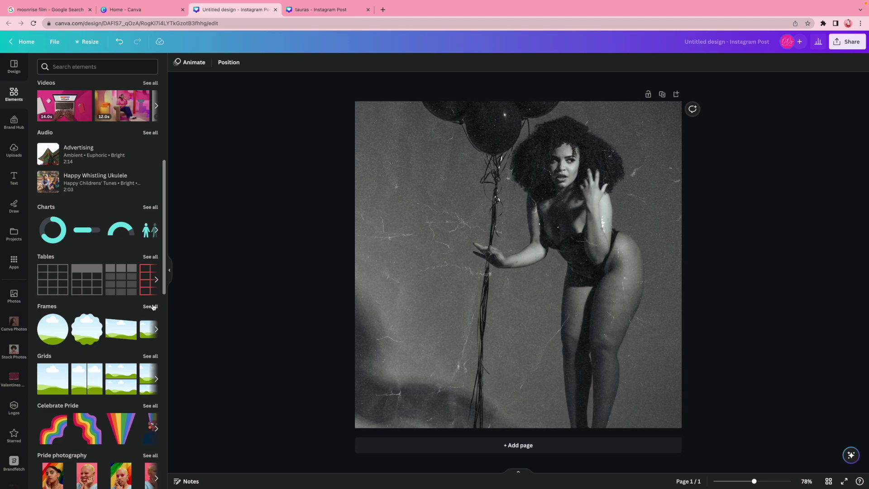
click(151, 307)
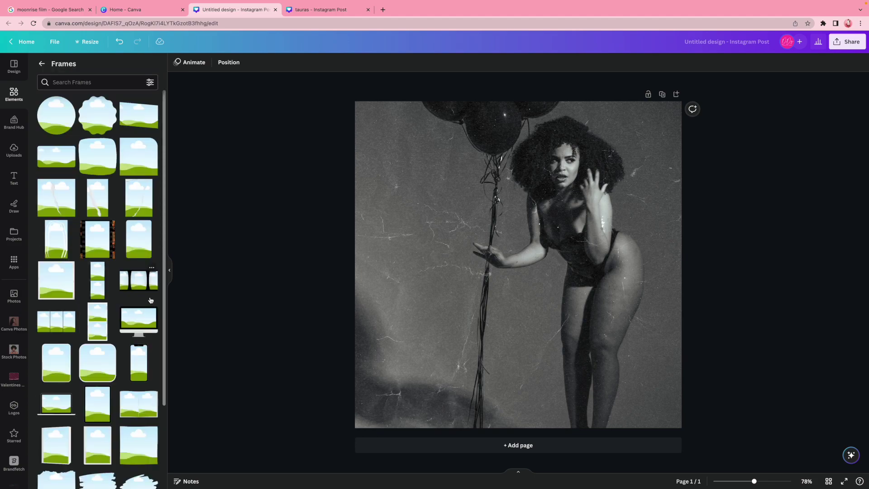
click(96, 82)
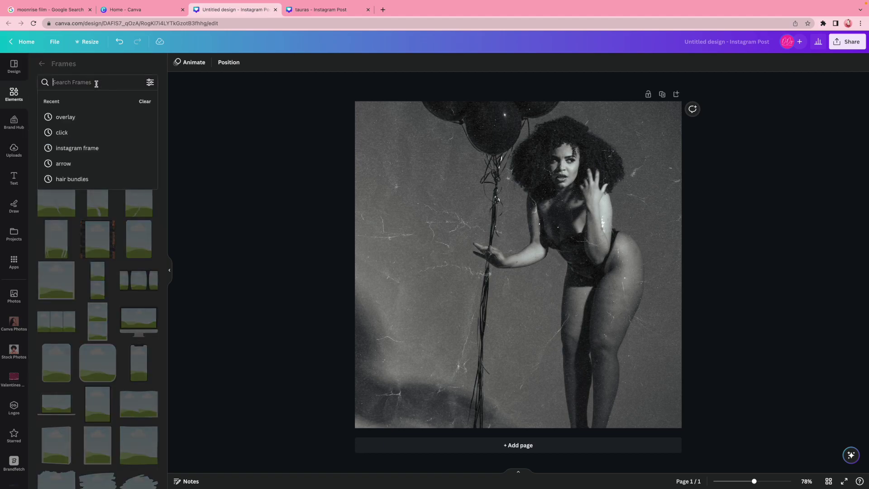
text(polo)
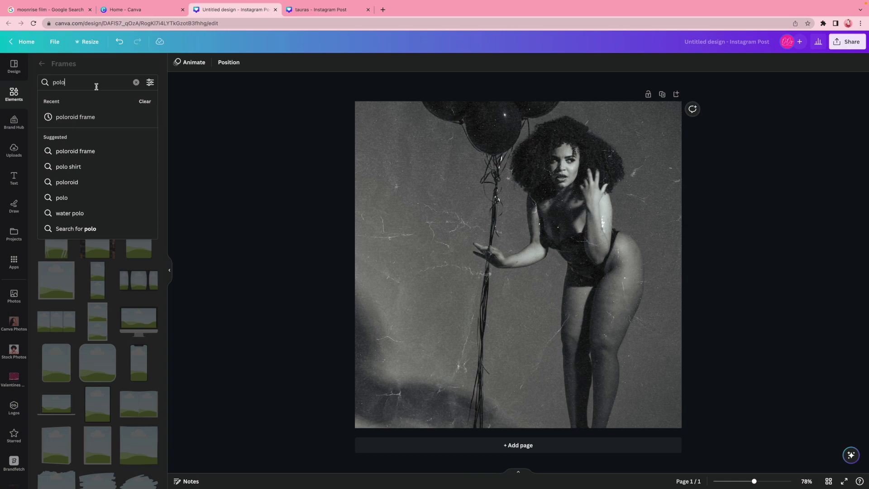
click(76, 117)
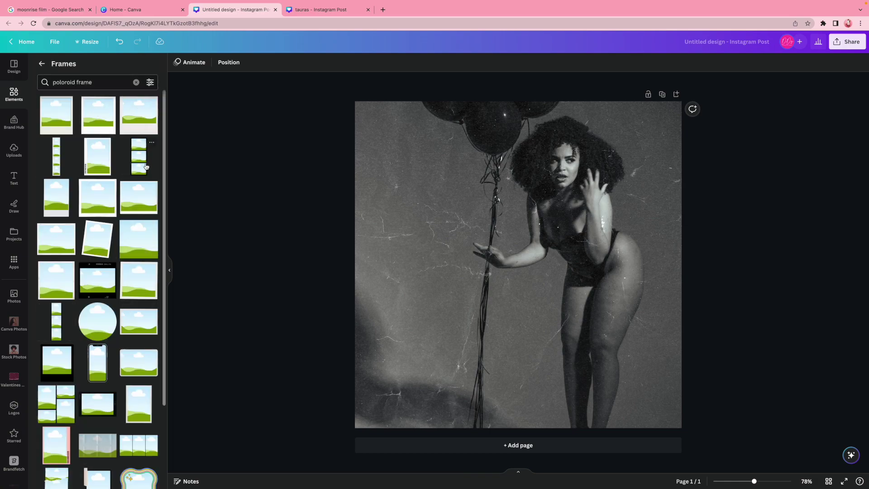
click(136, 285)
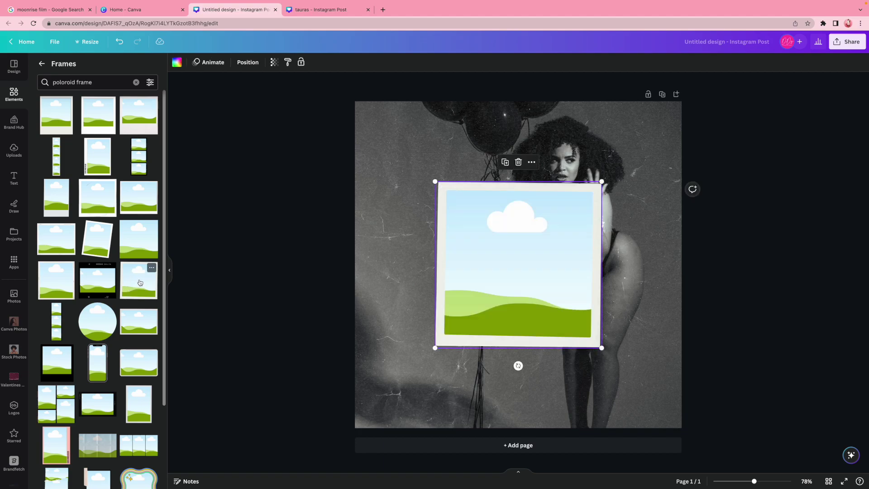
Step: Shrink the polaroid frame to roughly a third of the page width and place it near the page's left edge
drag(450, 255, 385, 260)
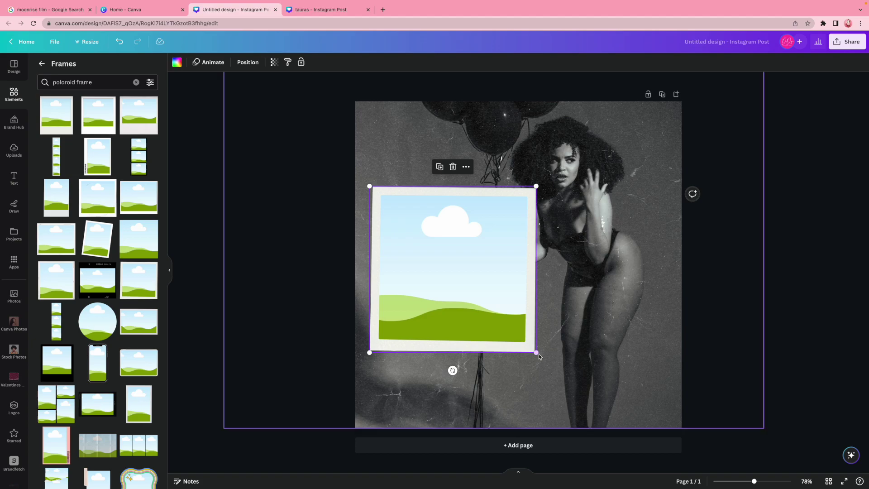
drag(539, 354, 476, 312)
drag(424, 242, 421, 252)
Step: Duplicate the polaroid frame twice and line up the copies beside it in a row of three
drag(408, 213, 504, 246)
click(466, 276)
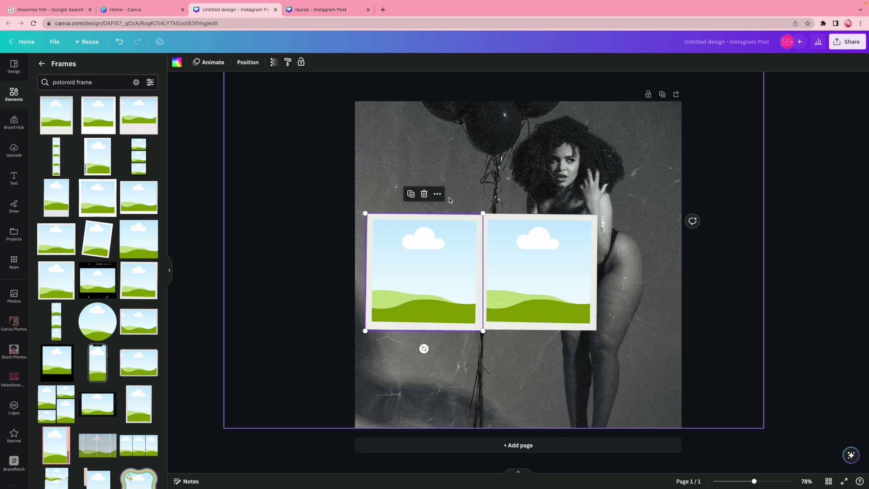
click(412, 194)
drag(604, 249, 645, 245)
Step: Select all three polaroid frames and scale them down together so the row fits across the page
drag(736, 300, 423, 218)
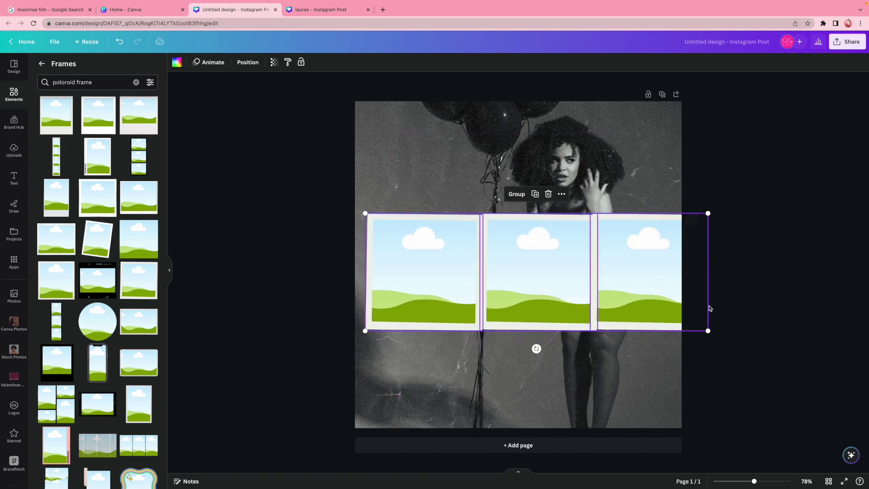
click(788, 310)
drag(754, 305, 440, 228)
drag(709, 331, 651, 315)
drag(597, 266, 596, 272)
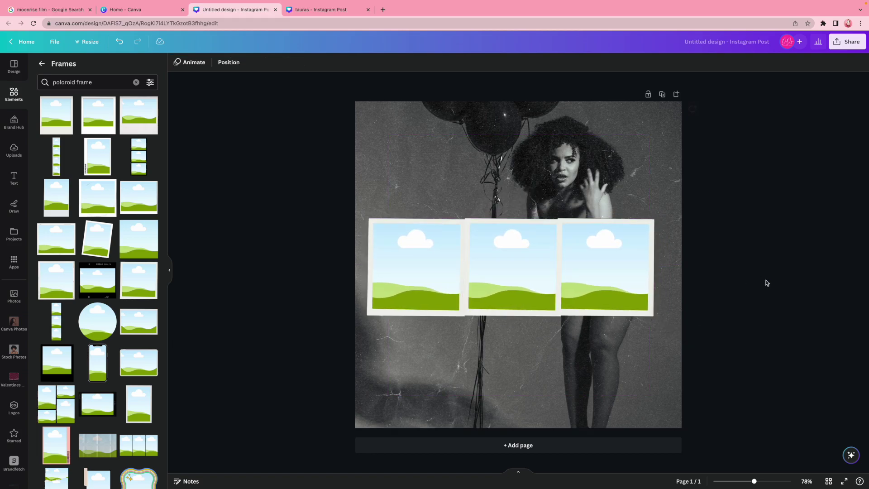
Step: Move the right polaroid frame slightly away from the row, tilting it slightly clockwise and the left frame slightly counter-clockwise
drag(605, 255, 614, 265)
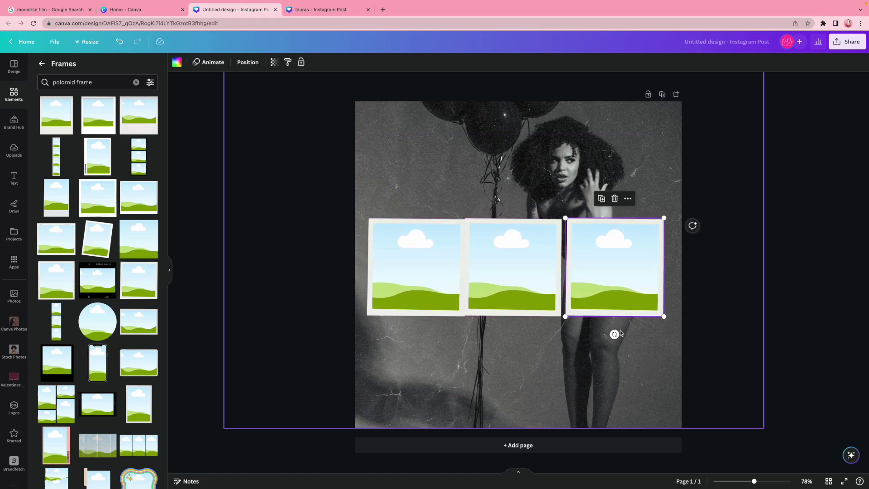
drag(614, 334, 612, 334)
click(432, 280)
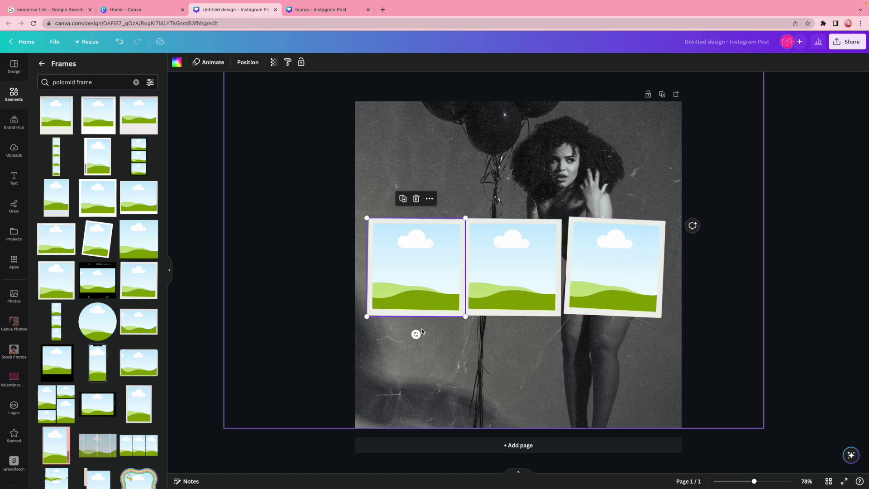
drag(416, 334, 417, 334)
Step: Nudge the three polaroid frames closer together so their borders meet in an evenly spaced row
click(507, 278)
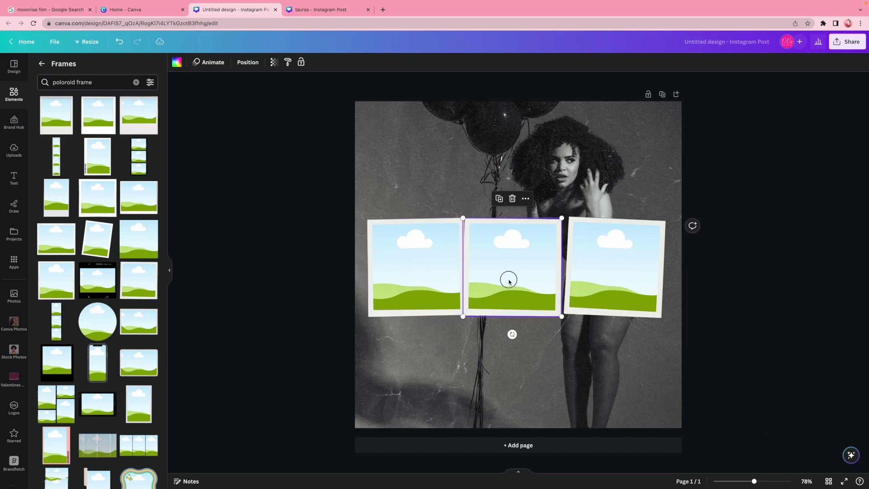
drag(510, 278, 514, 277)
click(729, 287)
click(625, 274)
drag(625, 273, 626, 277)
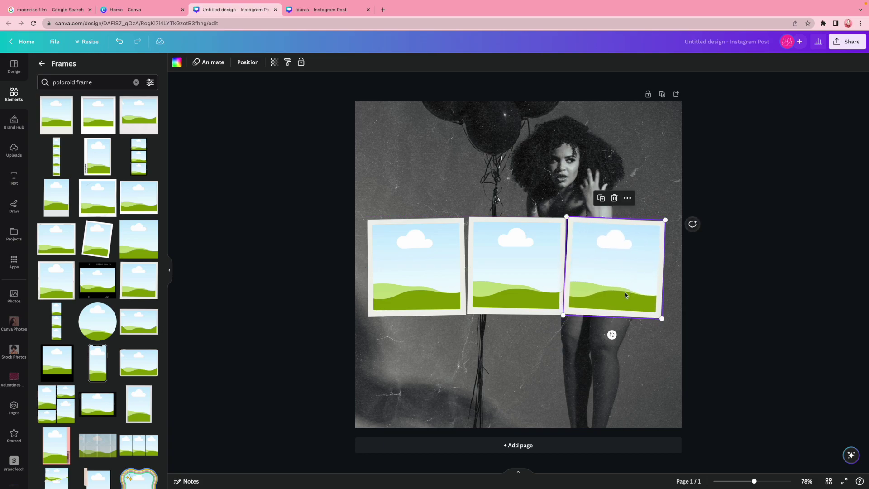
click(456, 278)
drag(456, 278, 457, 277)
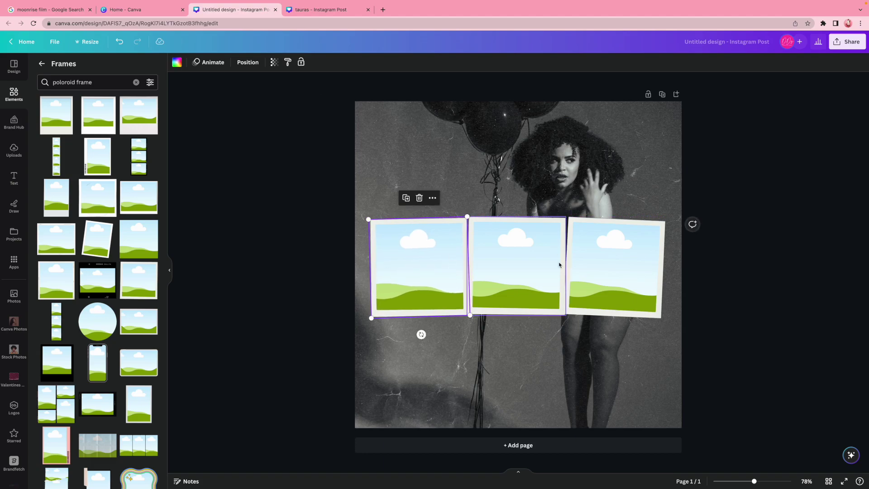
click(540, 267)
drag(540, 267, 544, 267)
click(445, 279)
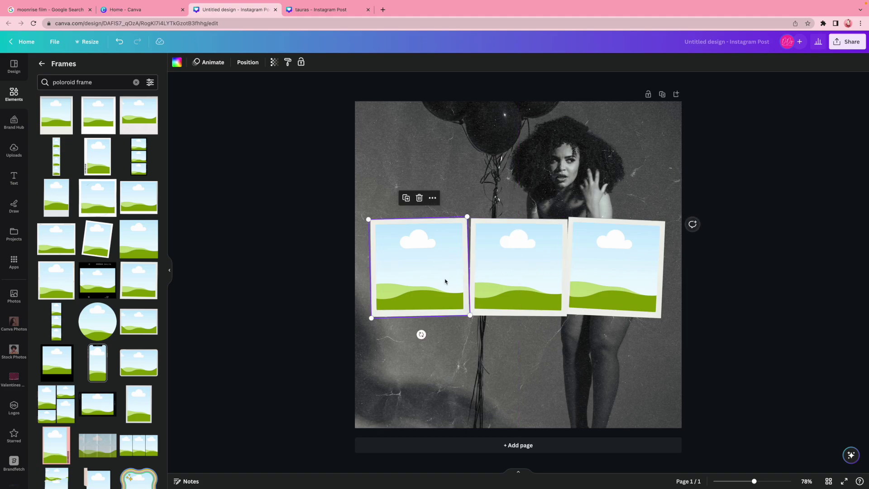
Step: Reduce the left polaroid's tilt and nudge the outer frames into line with the middle one
drag(419, 334, 419, 331)
drag(426, 249, 426, 252)
click(538, 244)
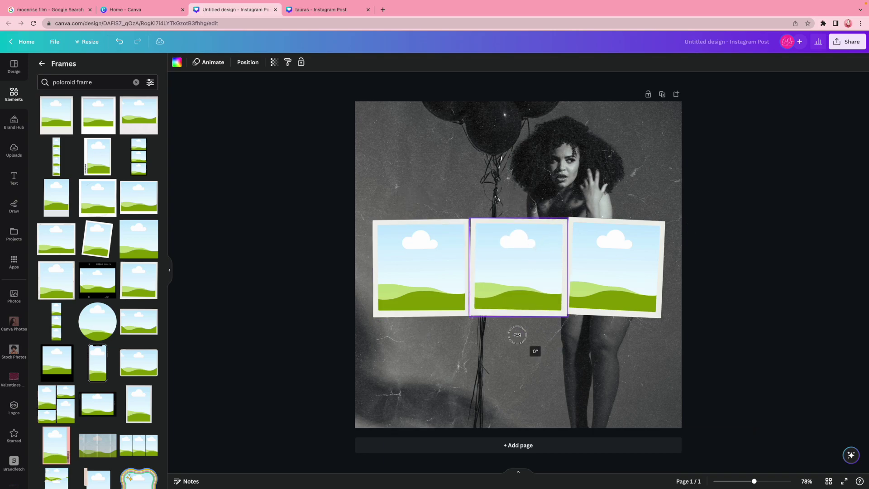
mouse_move(590, 277)
mouse_down()
mouse_move(580, 278)
mouse_move(589, 277)
mouse_up()
Step: Rotate the left polaroid frame counter-clockwise to about -2.4°
click(436, 272)
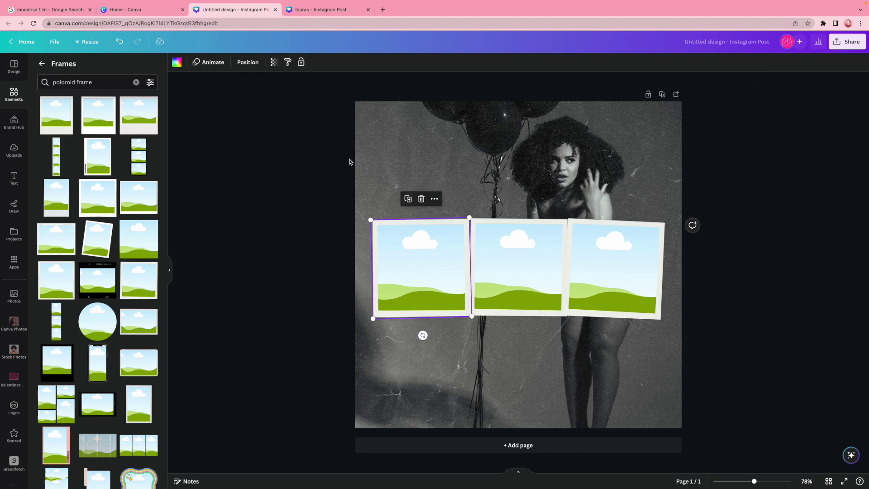
click(249, 63)
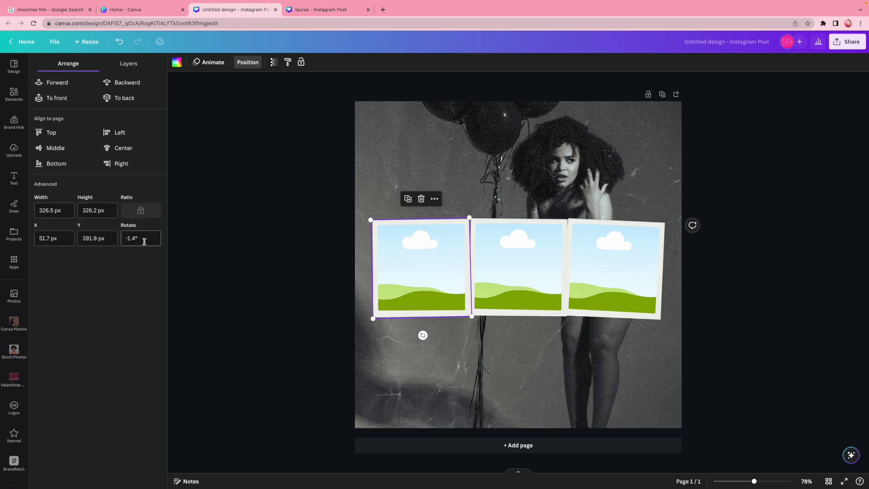
drag(136, 238, 127, 238)
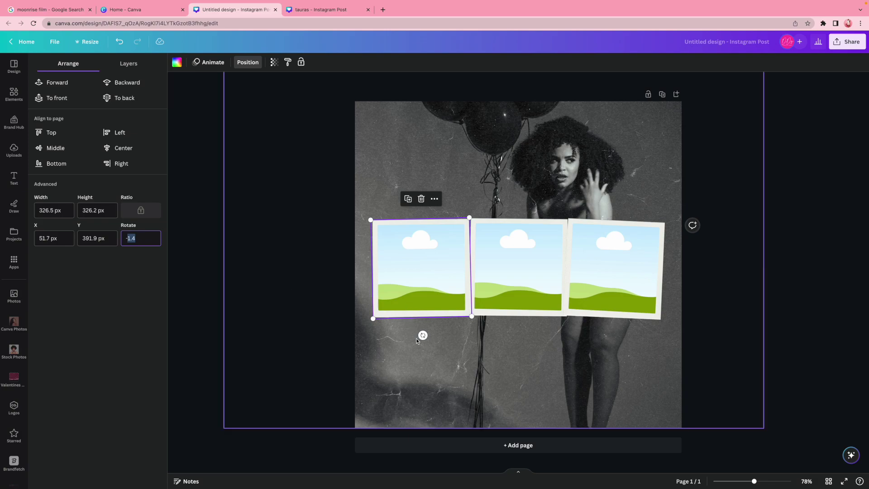
drag(422, 335, 420, 335)
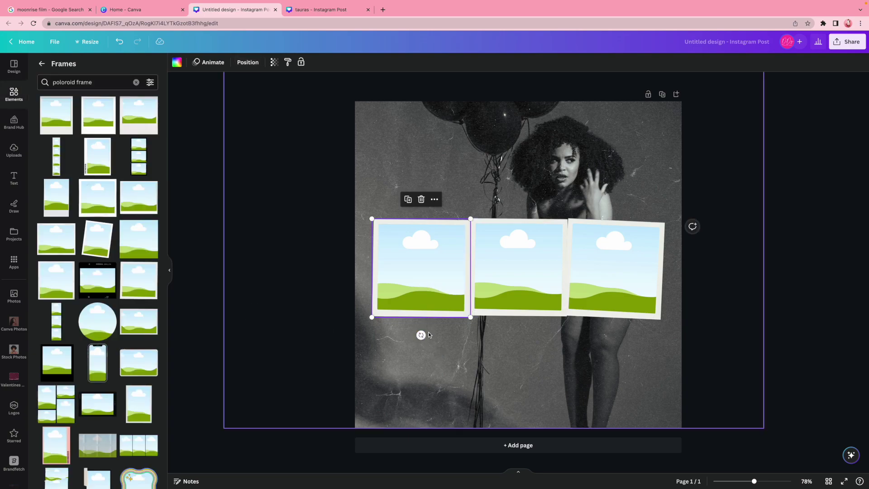
drag(421, 334, 422, 333)
Step: Nudge the right polaroid frame slightly outward so it only just touches the middle one
click(591, 286)
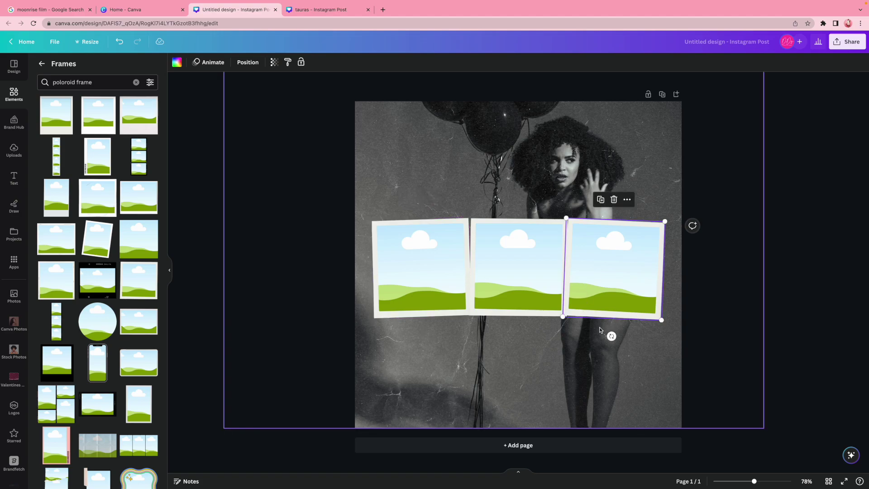
drag(595, 303, 597, 303)
click(521, 290)
drag(521, 290, 524, 293)
click(706, 283)
click(623, 273)
drag(624, 273, 624, 277)
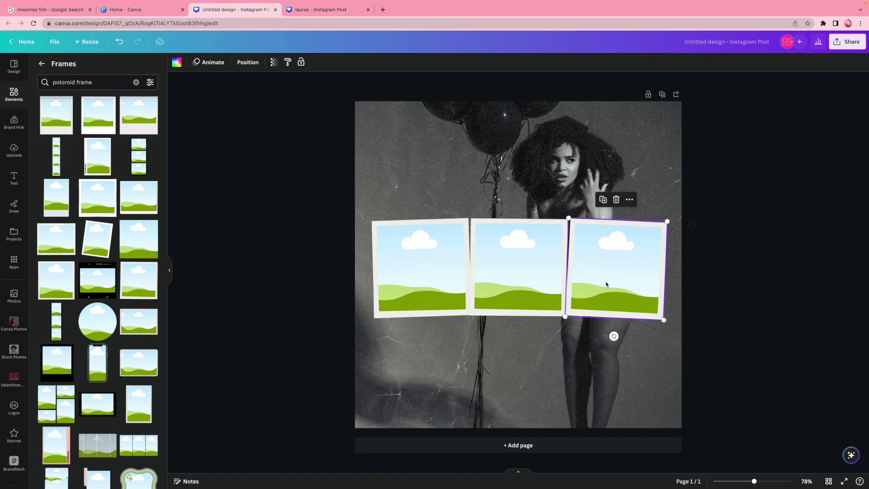
click(544, 291)
Step: Raise the left polaroid frame one level in the layer order and nudge the middle frame slightly upward
click(421, 273)
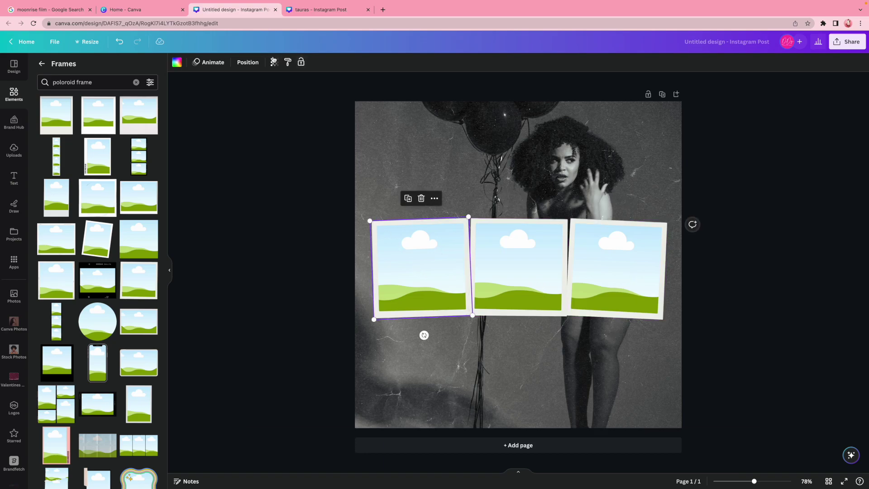
click(250, 64)
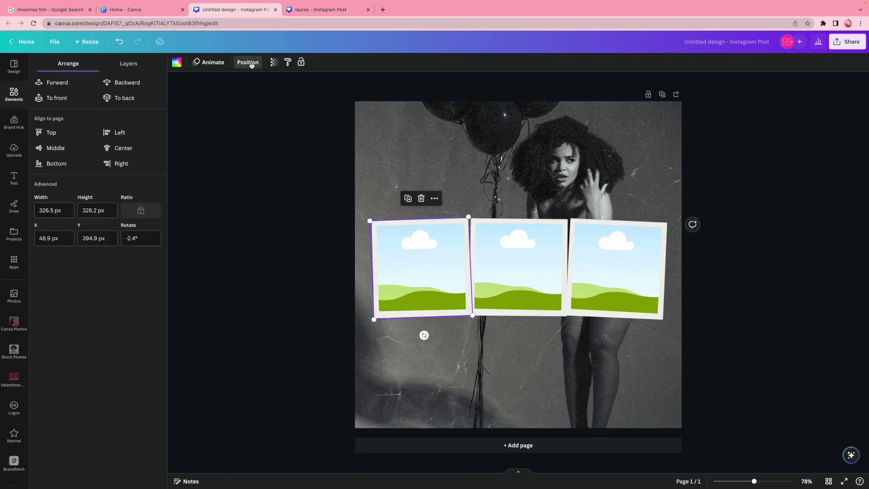
click(134, 65)
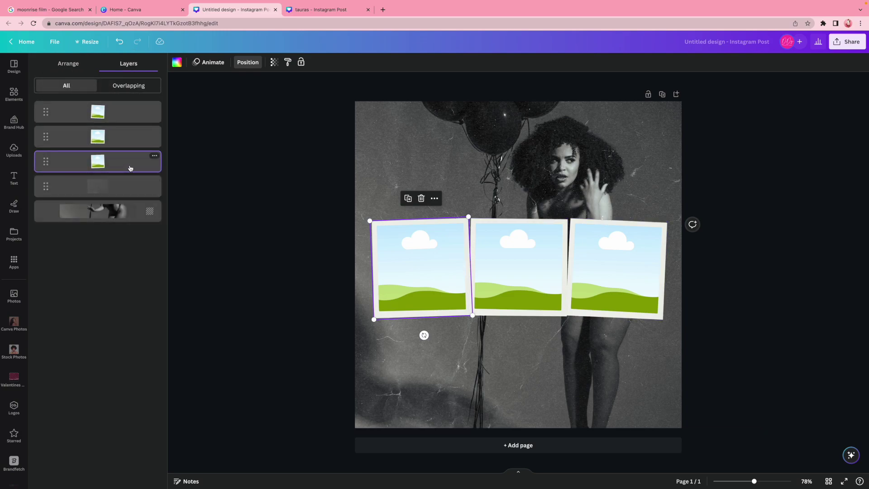
drag(130, 168, 128, 136)
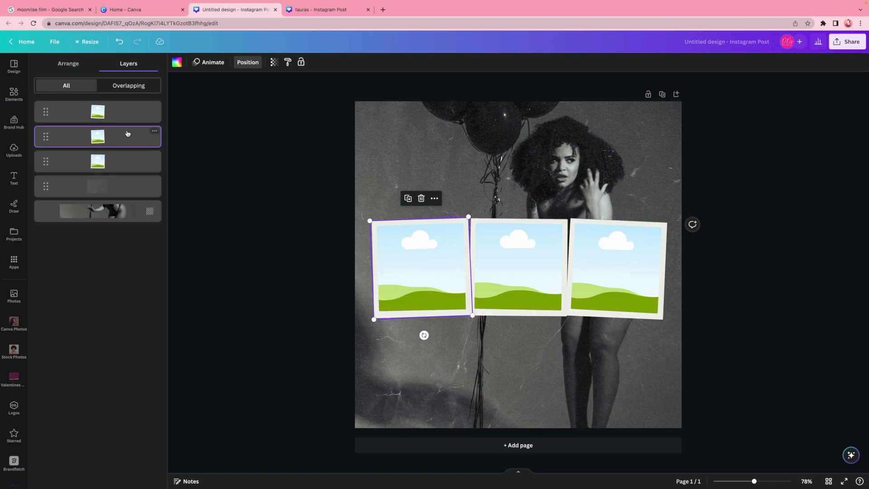
click(745, 326)
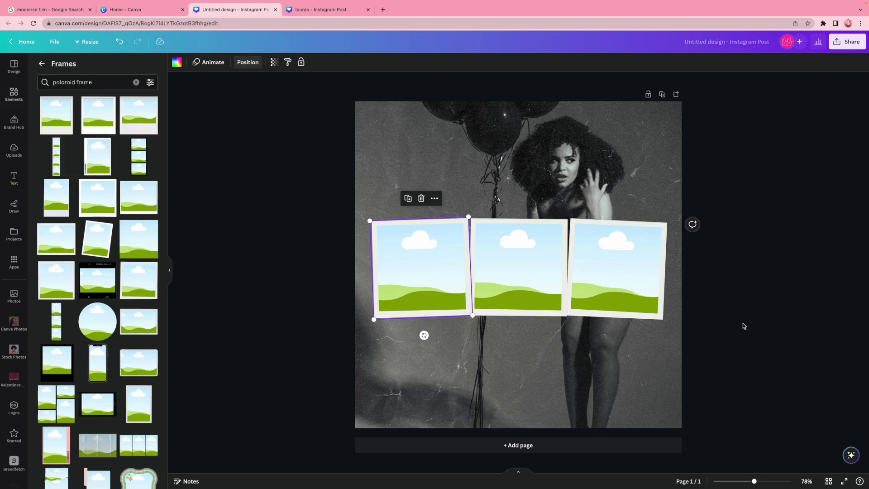
click(480, 275)
drag(481, 275, 481, 275)
click(772, 320)
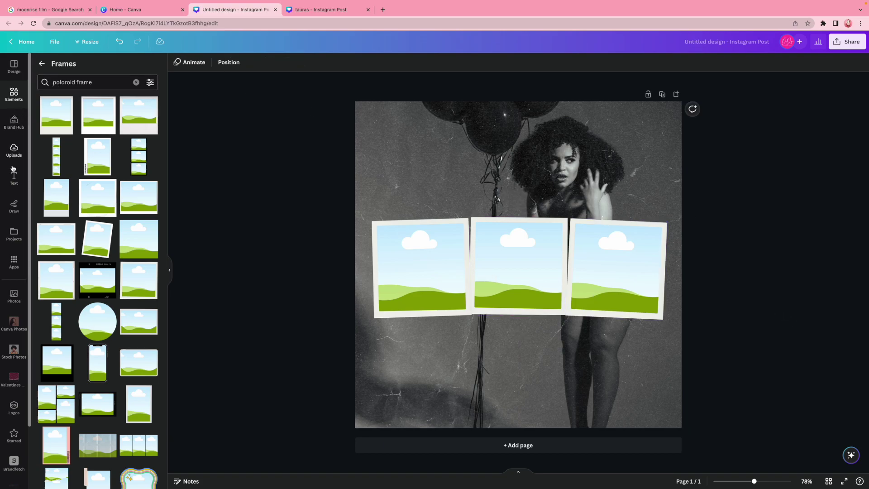
Step: Fill the left polaroid frame with the uploaded color photo of the crouching woman holding balloons against a grey backdrop
click(14, 150)
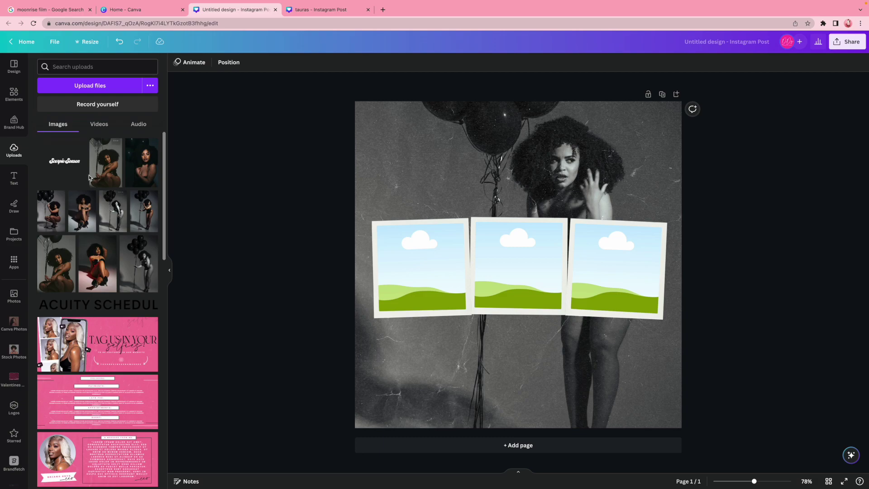
click(103, 164)
drag(522, 306, 405, 267)
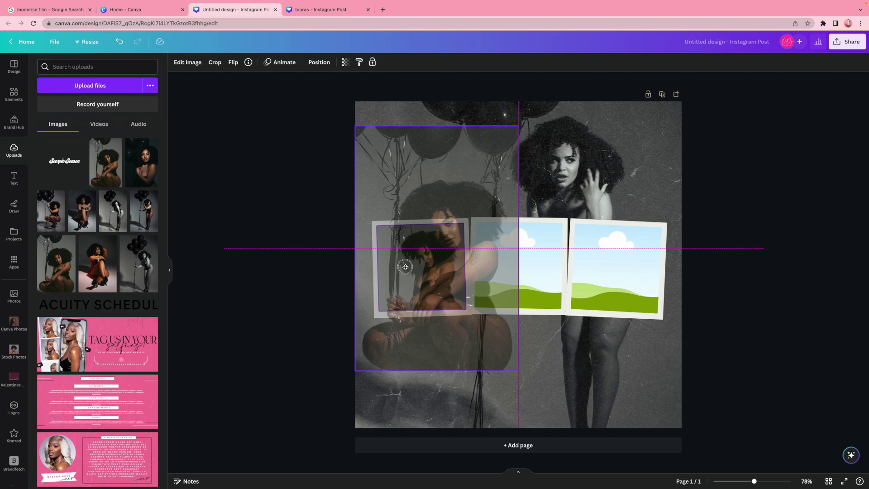
drag(406, 268, 406, 269)
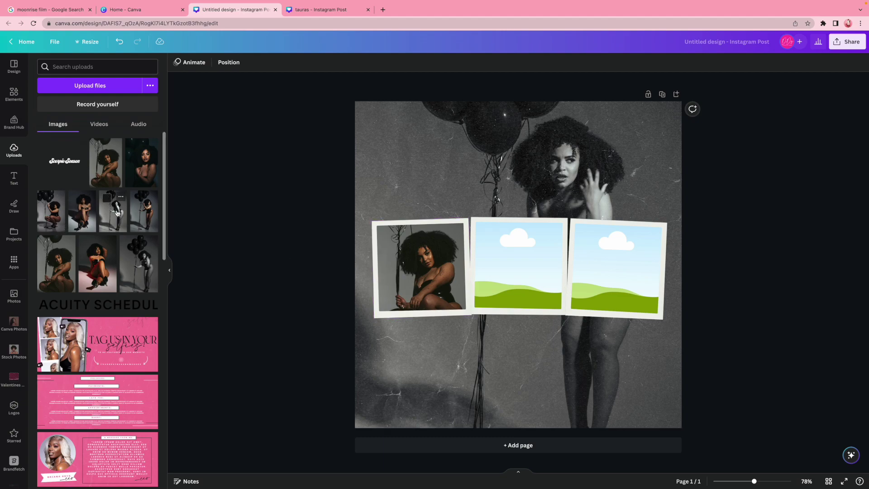
Step: Fill the middle polaroid with the uploaded seated portrait, adjusting its crop, and the right polaroid with the red-lit seated portrait
click(82, 210)
drag(533, 281, 525, 285)
double_click(525, 274)
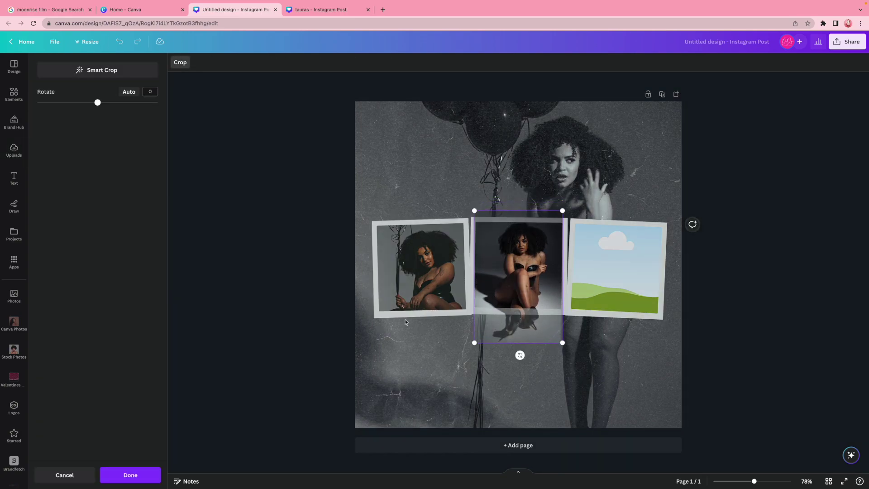
click(130, 475)
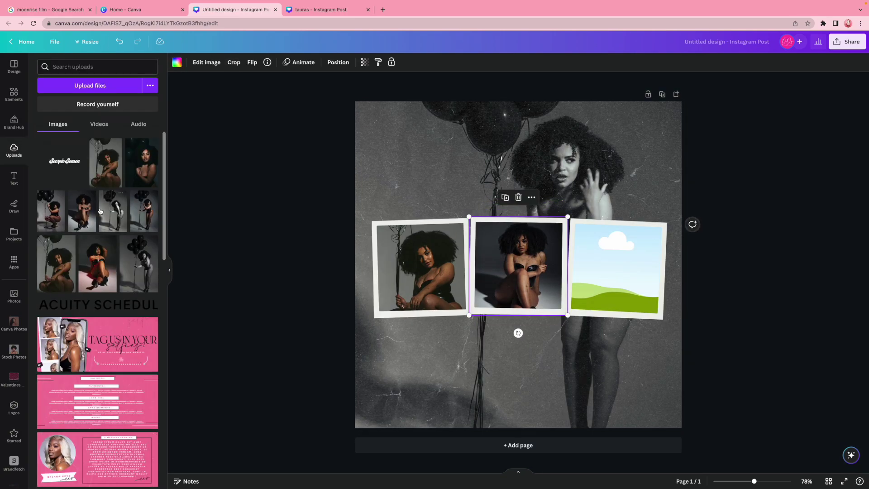
click(86, 244)
drag(537, 259, 651, 265)
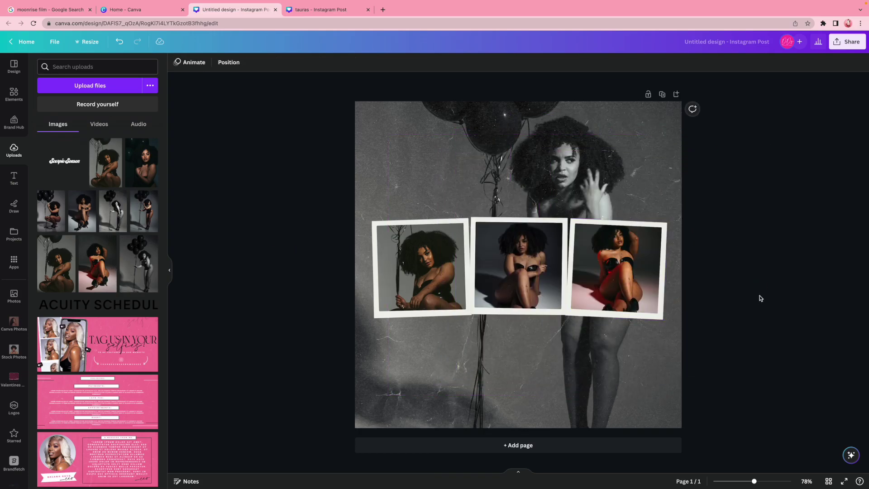
Step: Search the elements for "washi tape" and add the plain translucent brown tape graphic to the page
click(7, 91)
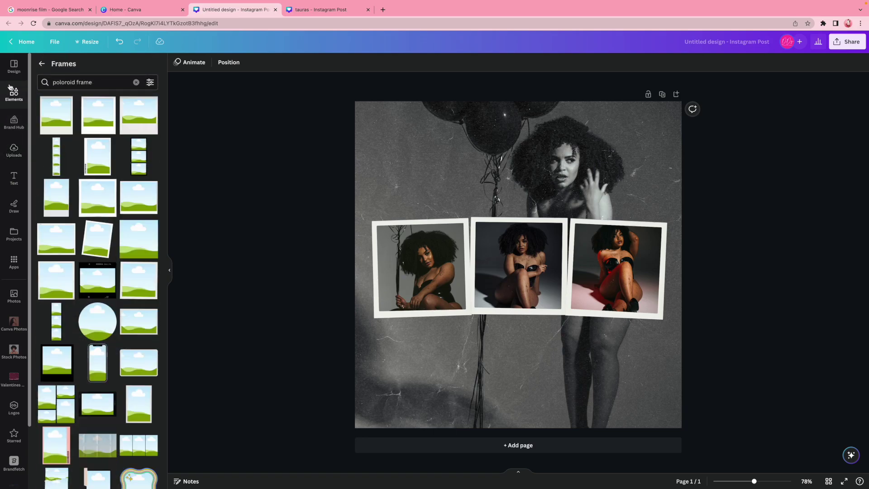
click(9, 90)
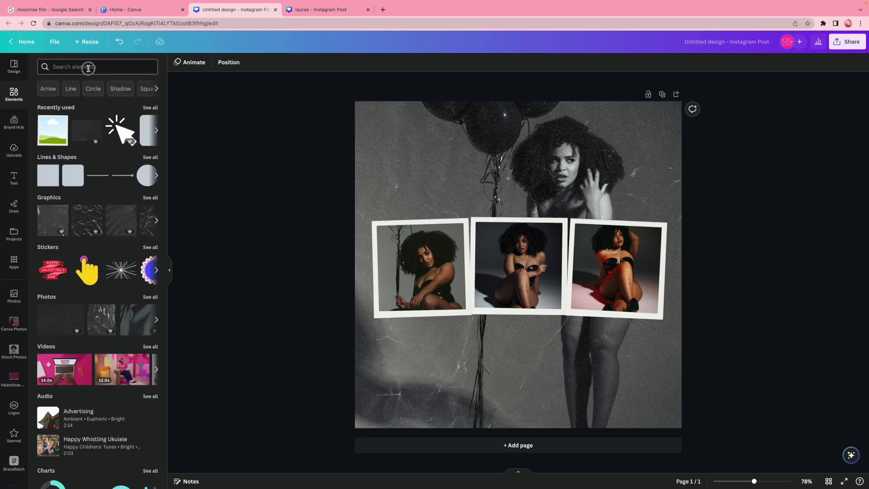
click(88, 68)
text(washi)
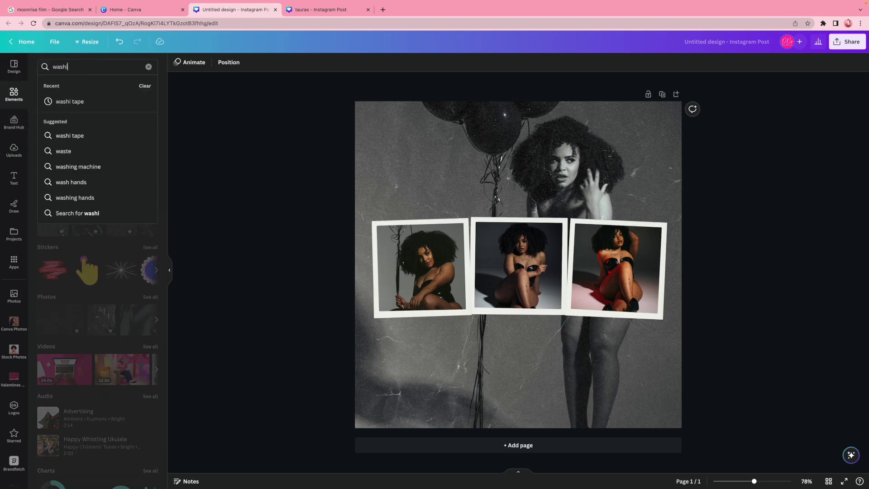
click(88, 107)
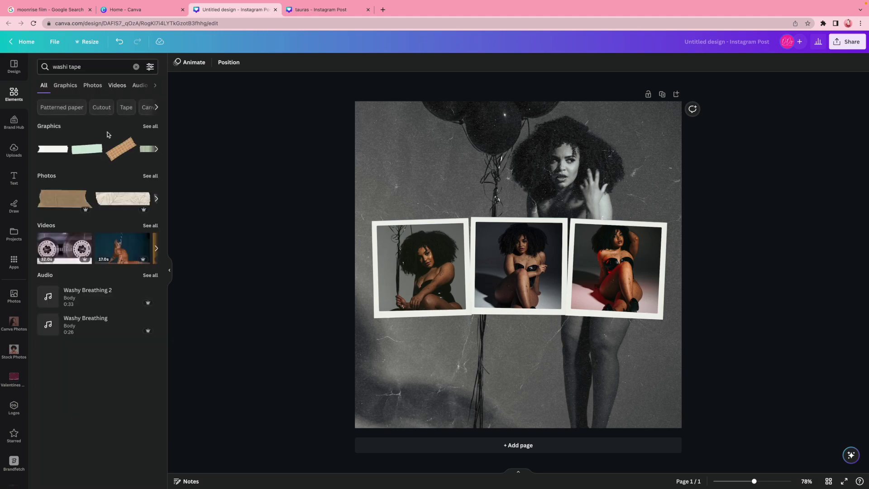
click(150, 127)
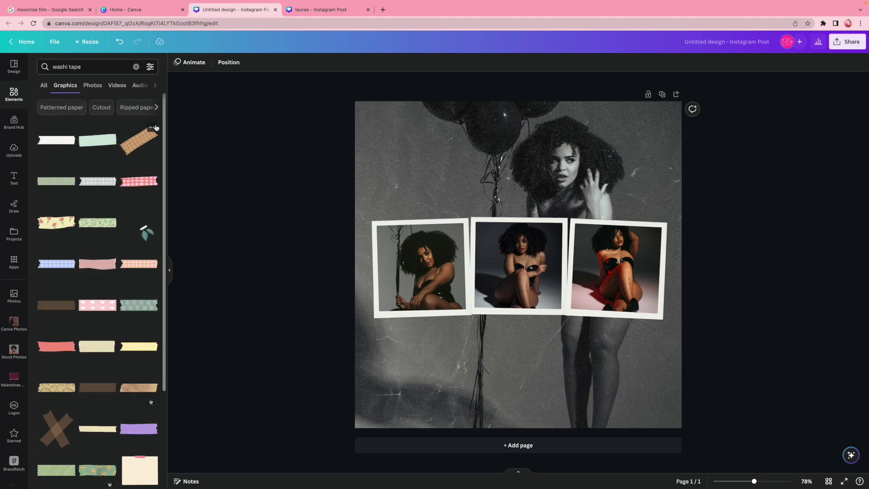
click(96, 388)
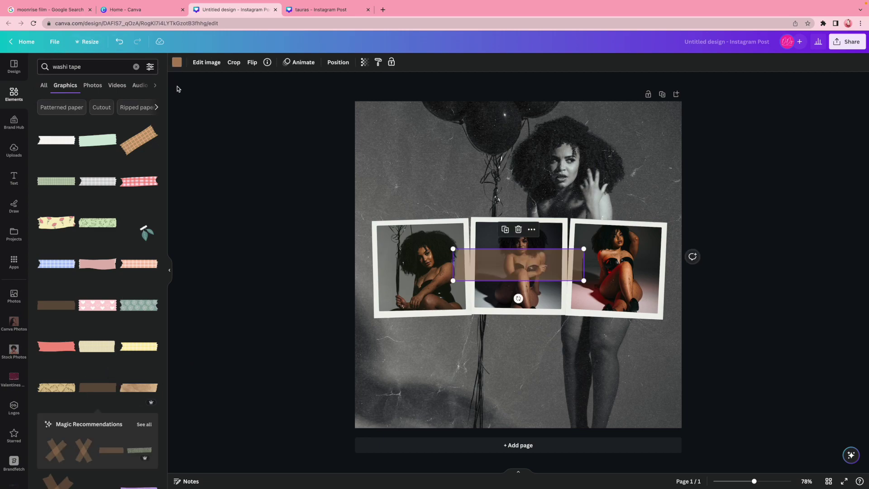
Step: Recolor the washi tape black and fit it, shrunk, over the upper edge of the left polaroid
click(182, 64)
click(66, 109)
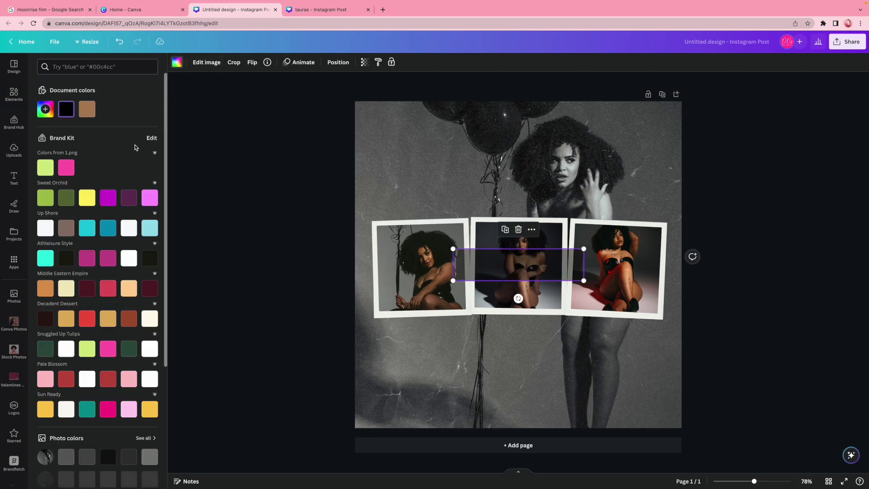
drag(453, 249, 494, 258)
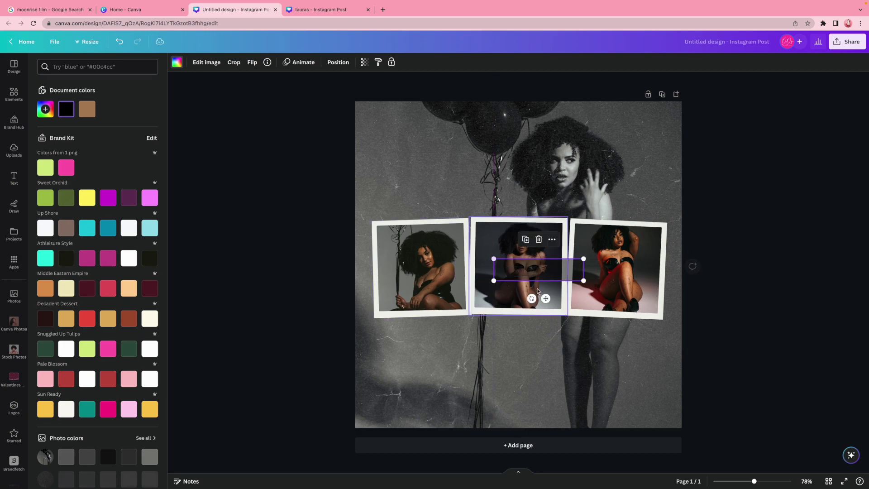
drag(547, 306, 428, 248)
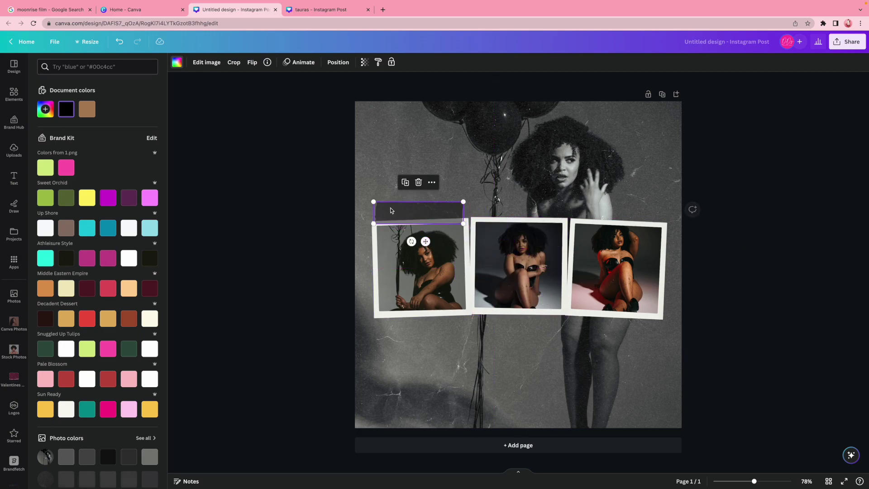
drag(370, 204, 392, 206)
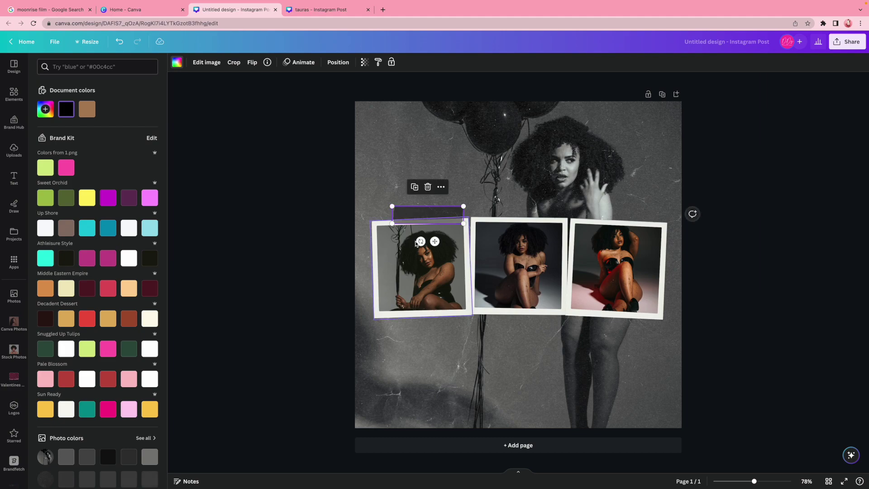
Step: Tilt the black washi tape to match the left polaroid, and place tilted and straight copies over the right and middle polaroids
drag(418, 241, 426, 240)
drag(414, 211, 631, 212)
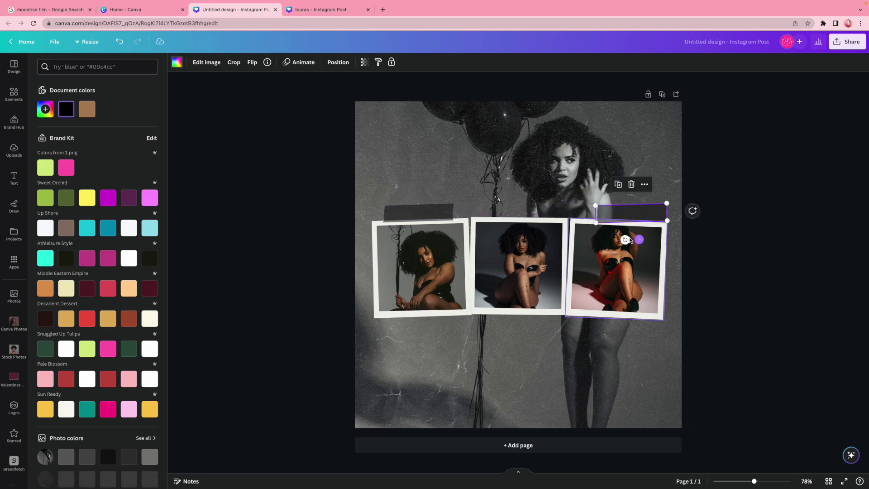
drag(634, 240, 627, 246)
click(629, 217)
drag(630, 217, 515, 234)
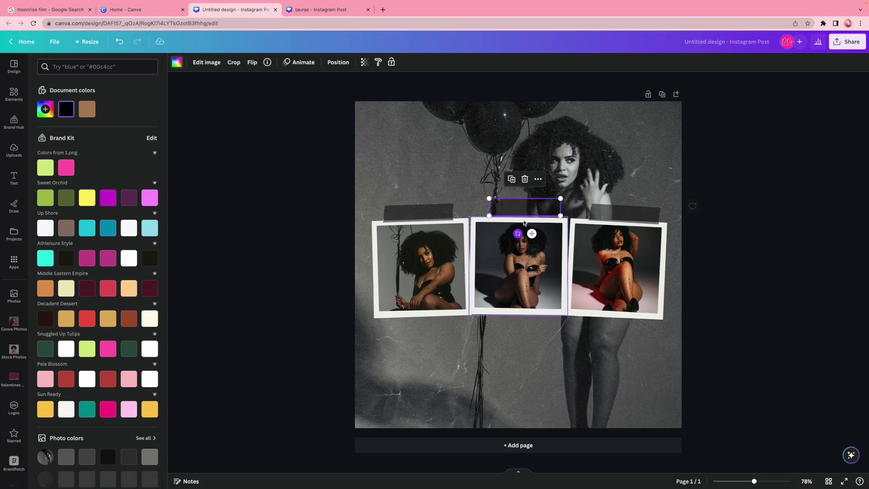
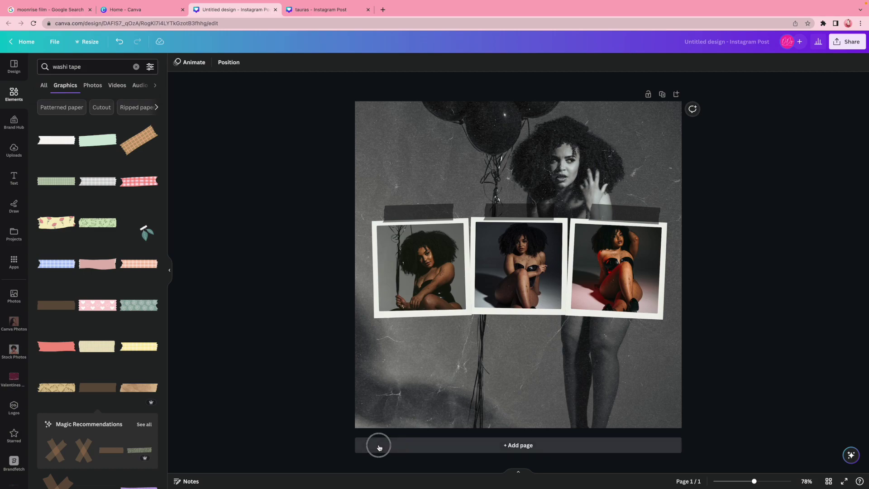
Step: Add a heading reading "Scorpio Season" on the black second page
click(13, 177)
click(109, 160)
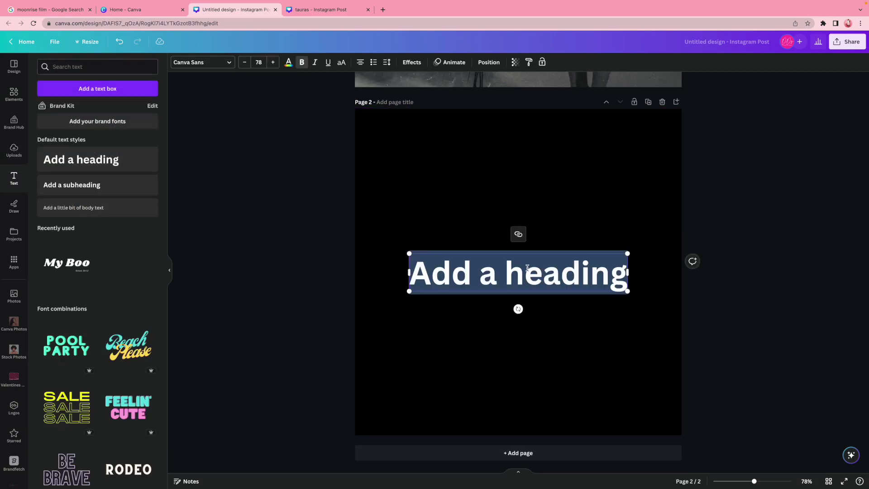
text(Sc)
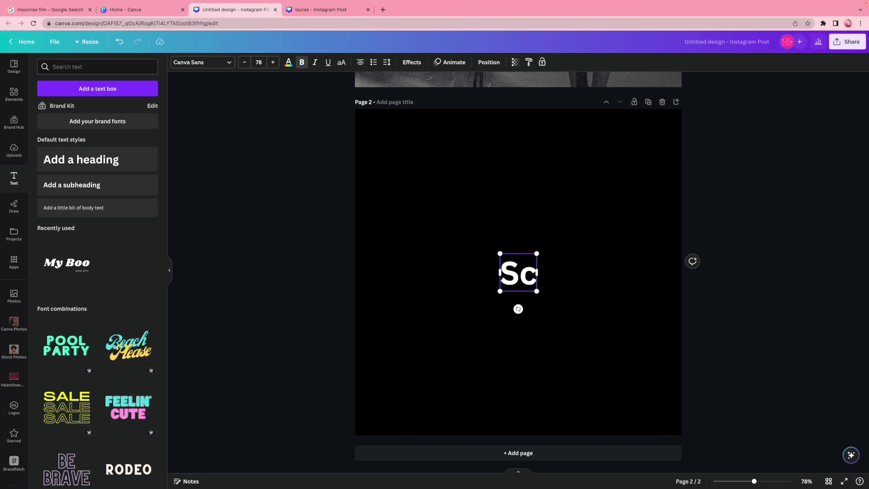
text(orpio S)
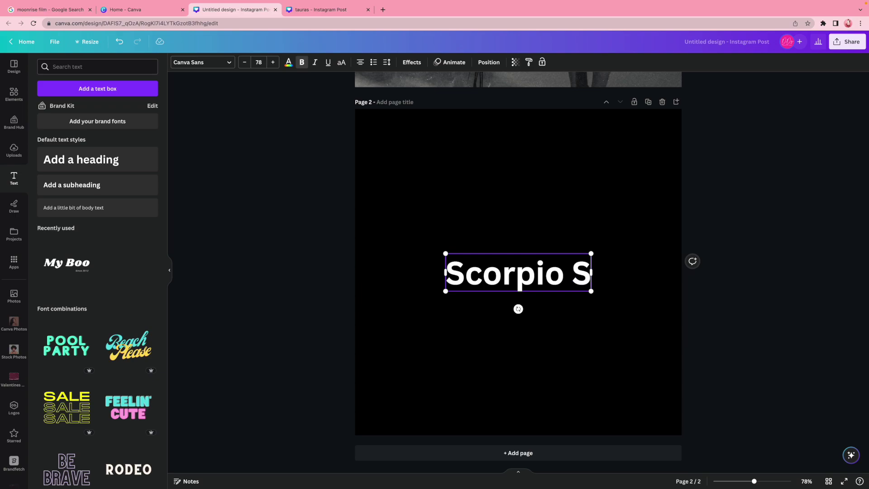
text(eason)
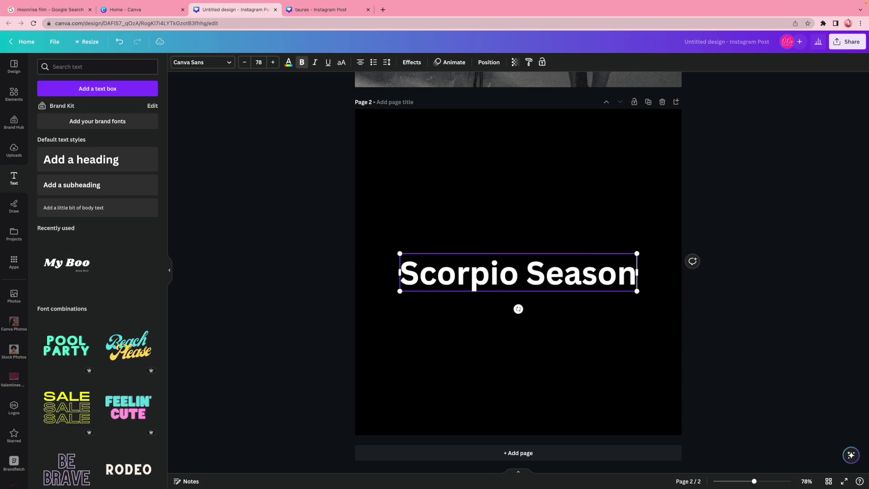
key(Escape)
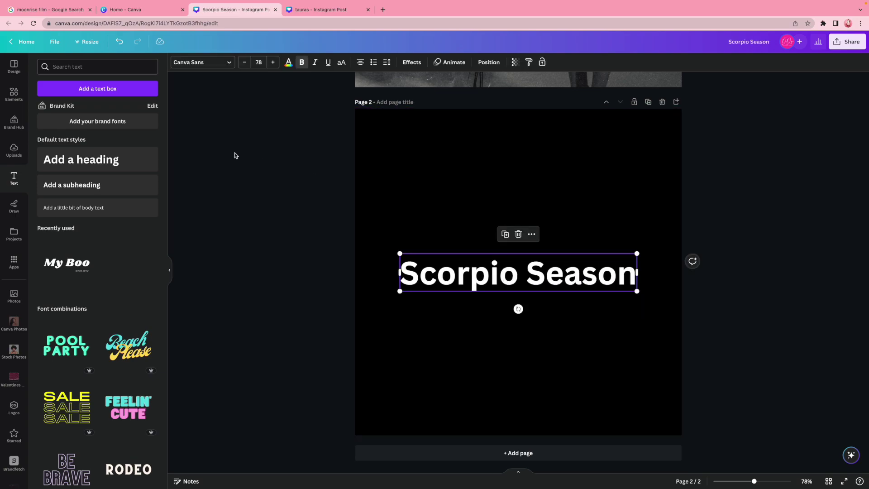
Step: Set the heading's font to SeventiesShineW00-Regular with letter spacing 0
click(195, 64)
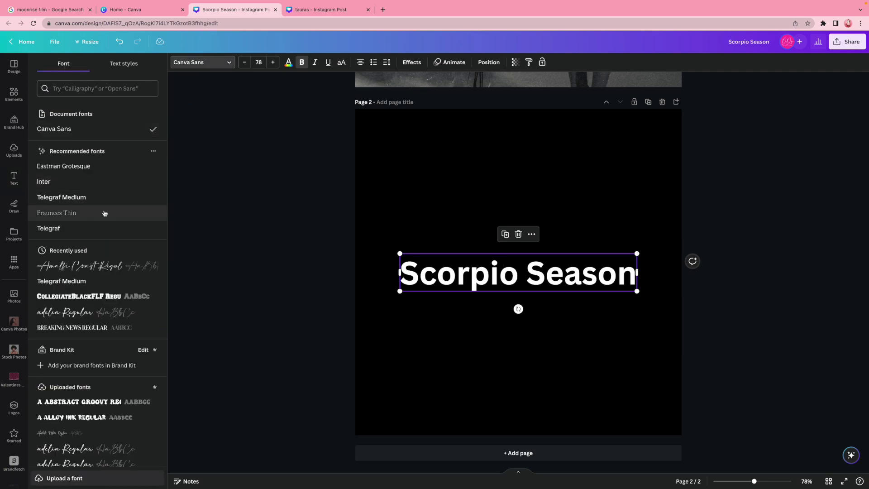
click(89, 89)
text(se)
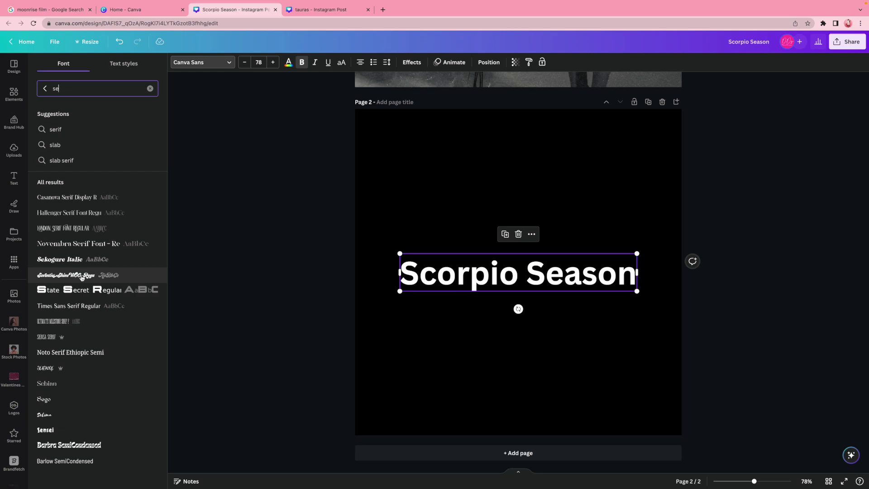
click(82, 277)
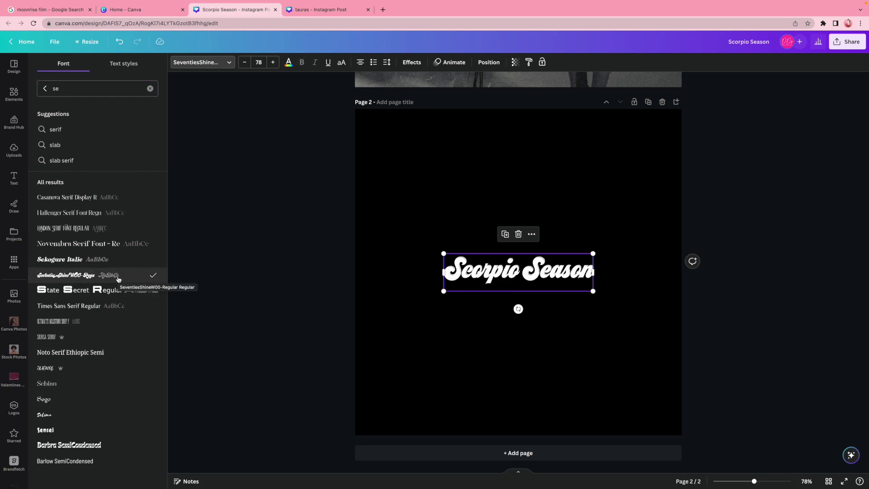
click(391, 65)
click(411, 96)
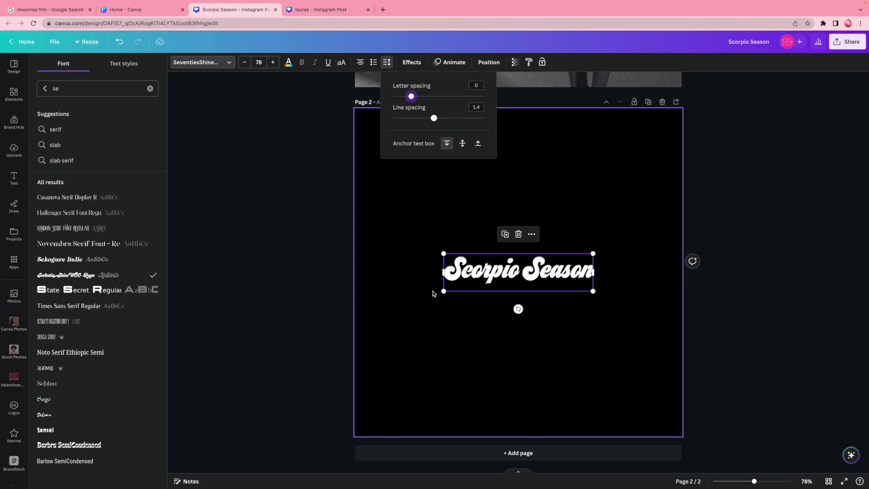
Step: Enlarge the "Scorpio Season" heading to font size about 133 and position it roughly centered across the page
drag(444, 291, 414, 327)
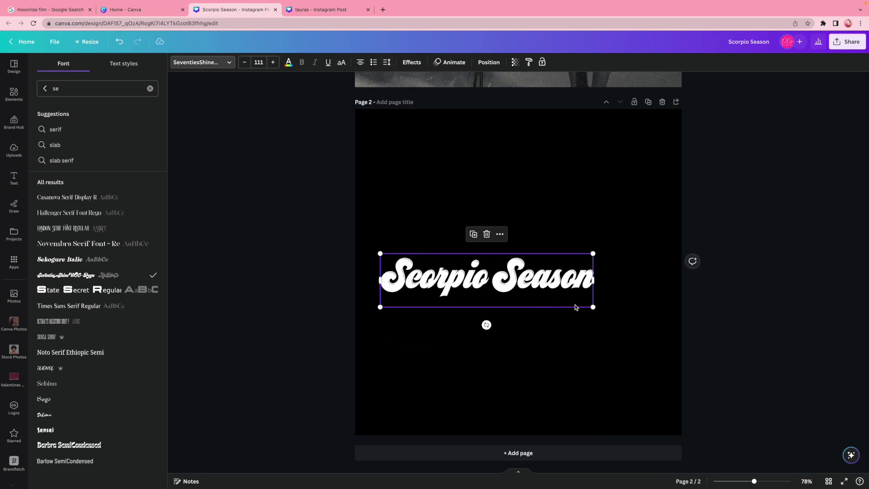
drag(592, 309, 619, 311)
click(715, 311)
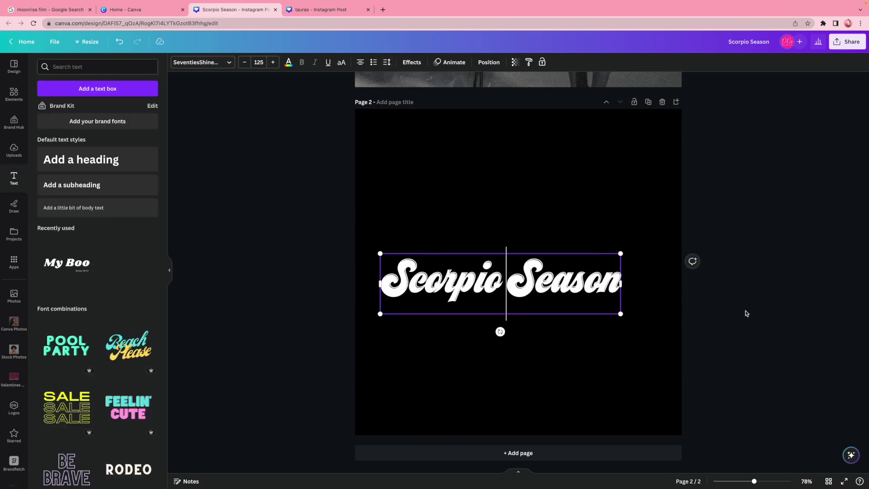
drag(525, 282, 538, 278)
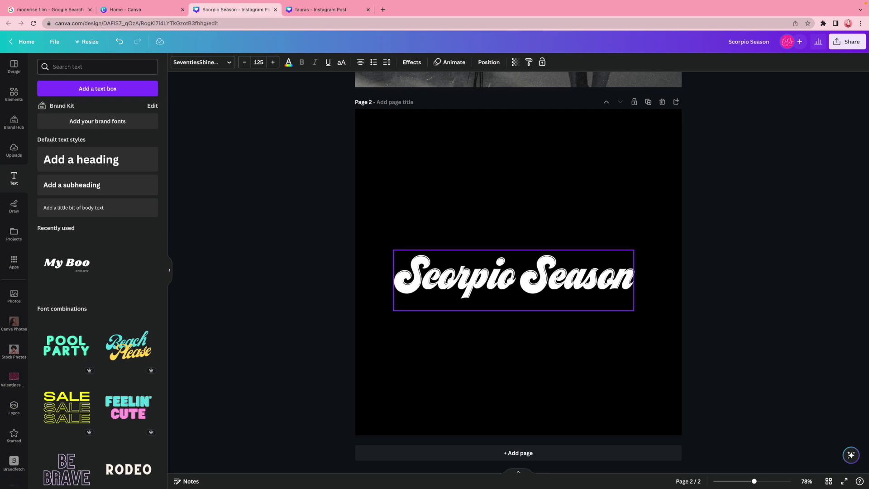
click(704, 329)
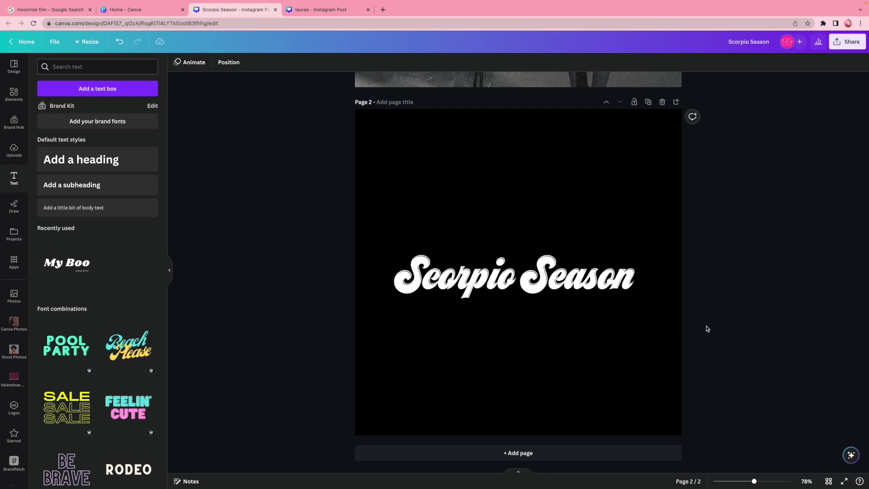
click(451, 267)
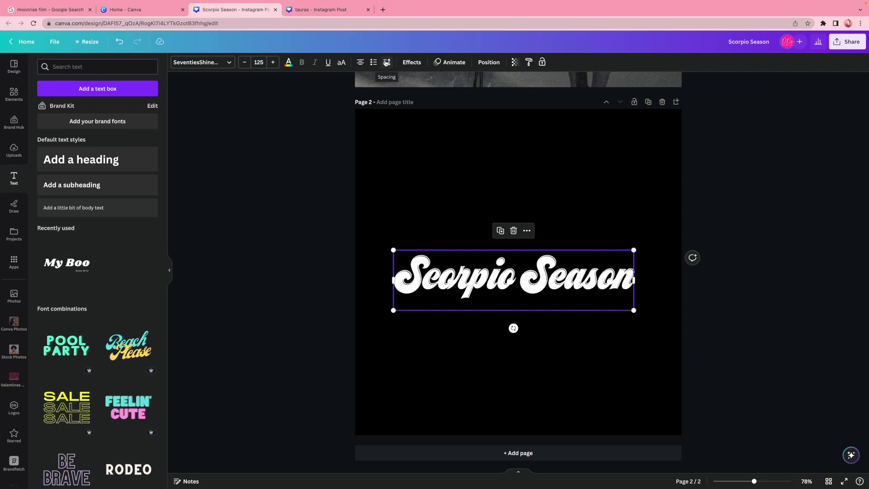
drag(634, 310, 652, 313)
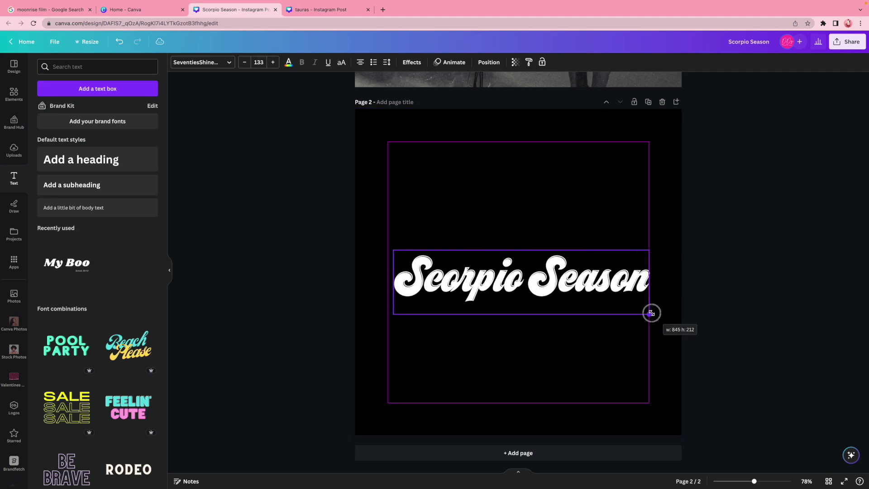
click(734, 321)
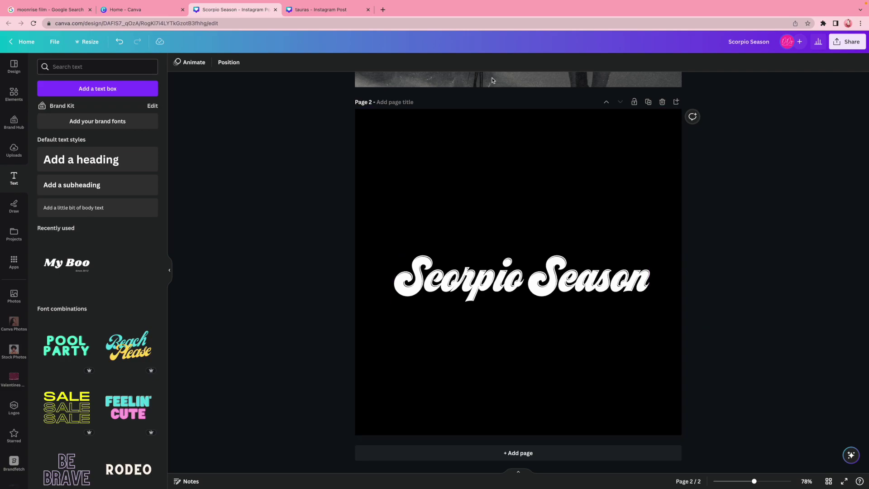
Step: Download only page 2 as a PNG with a transparent background
click(839, 43)
click(850, 242)
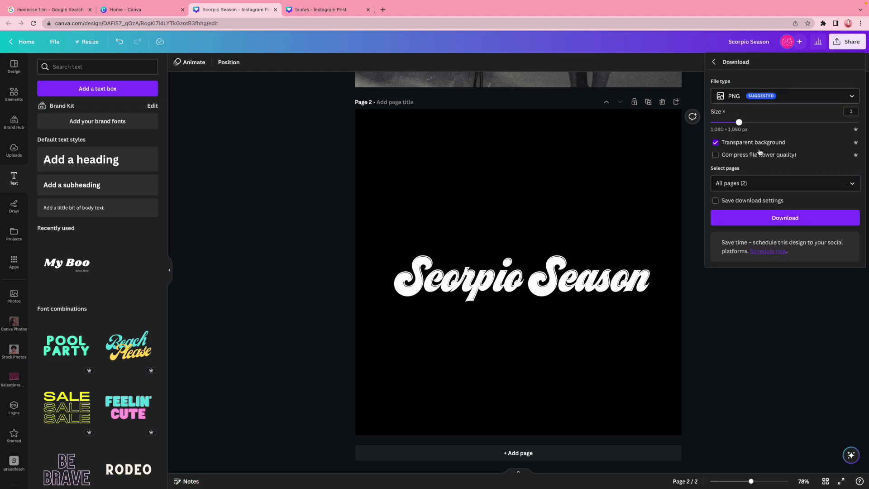
click(851, 183)
click(851, 205)
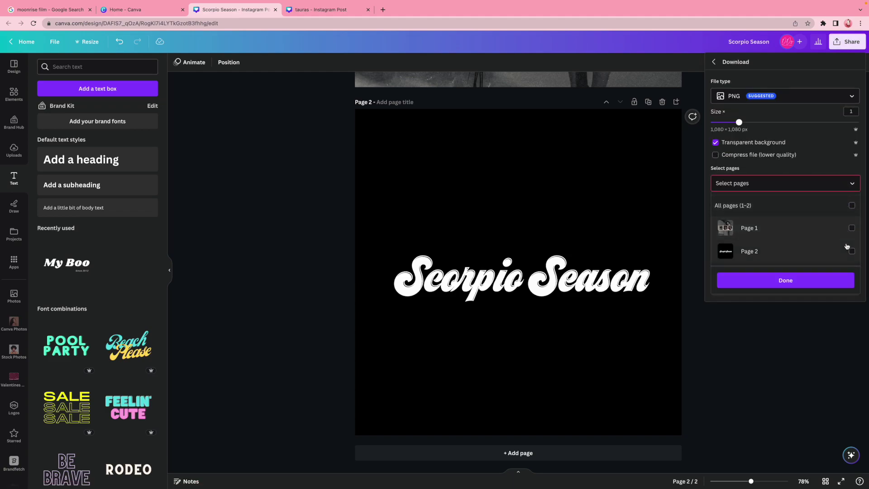
click(851, 251)
click(830, 280)
click(814, 219)
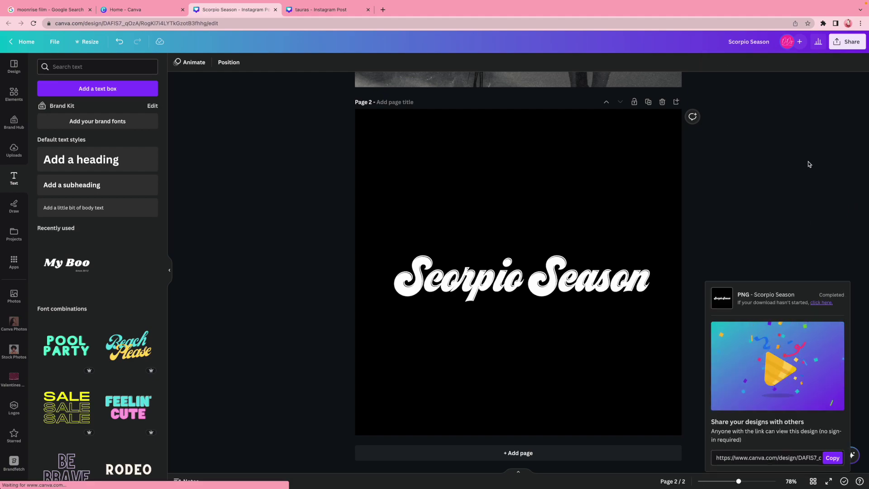
Step: Delete page 2 and place the downloaded Scorpio Season.png over the polaroids on the remaining page
click(663, 102)
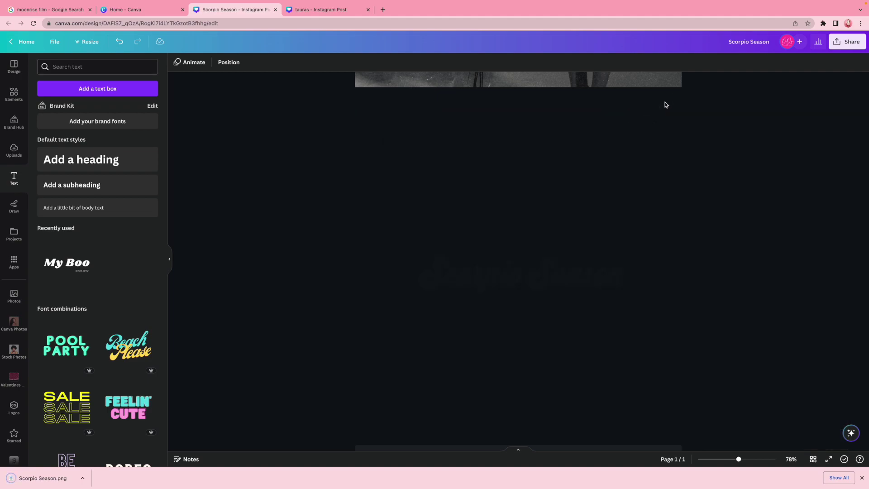
drag(13, 477, 485, 155)
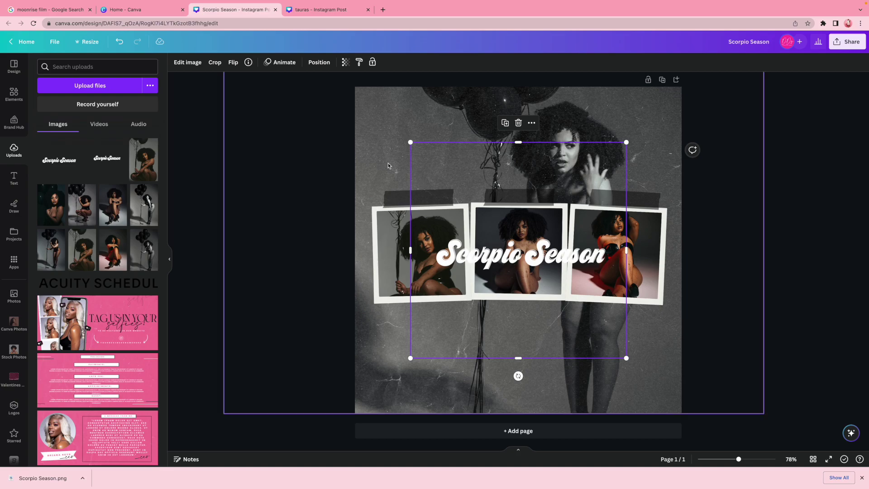
Step: Apply a Glow shadow to the Scorpio Season image with size 7, transparency 100 and blur 0
click(187, 63)
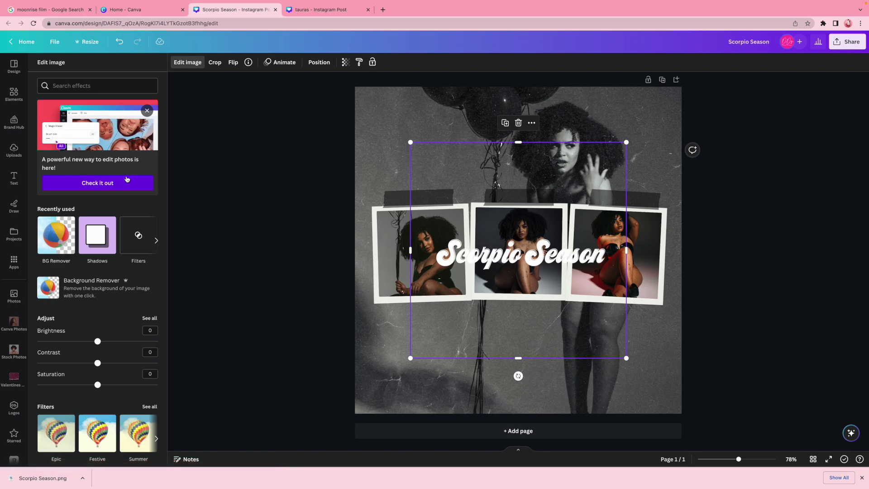
click(97, 235)
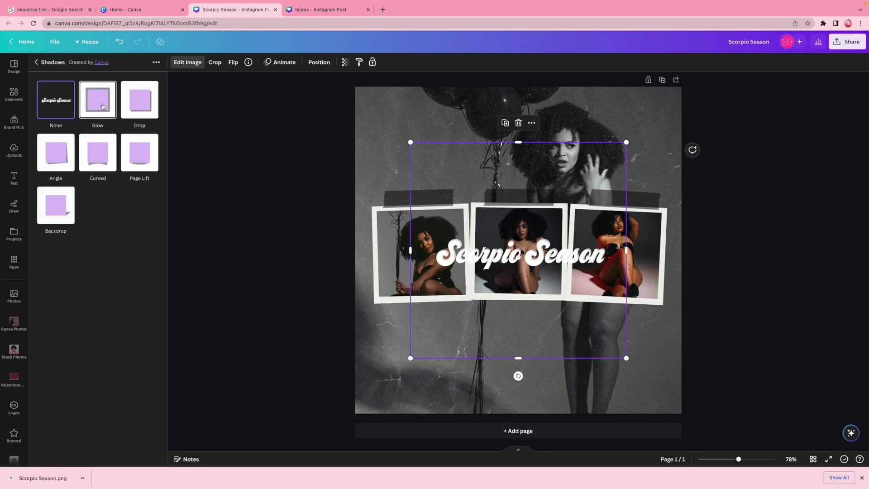
click(101, 104)
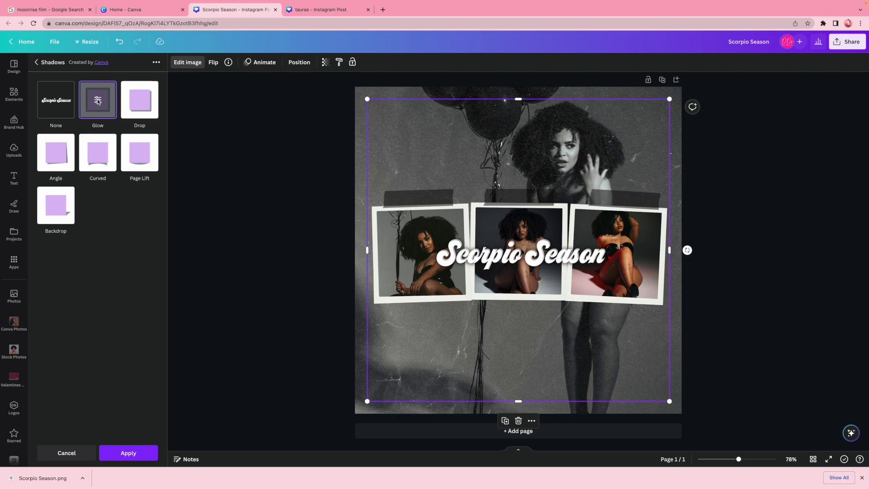
click(98, 100)
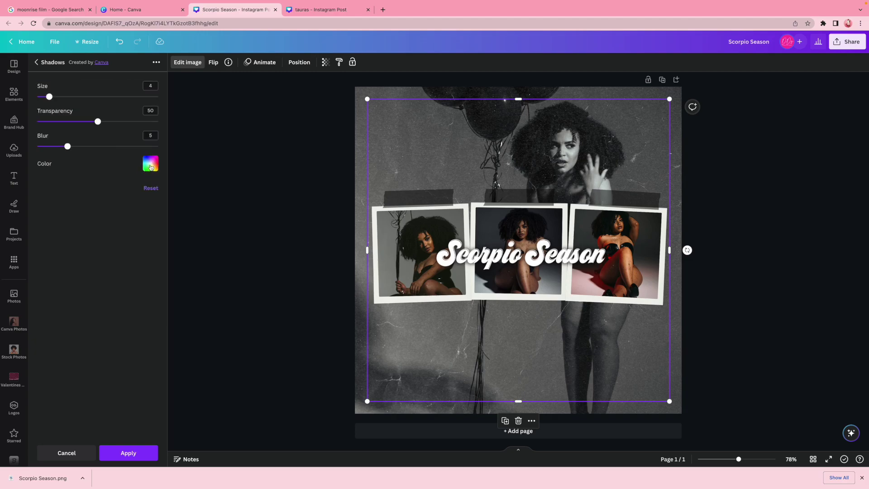
drag(68, 146, 37, 146)
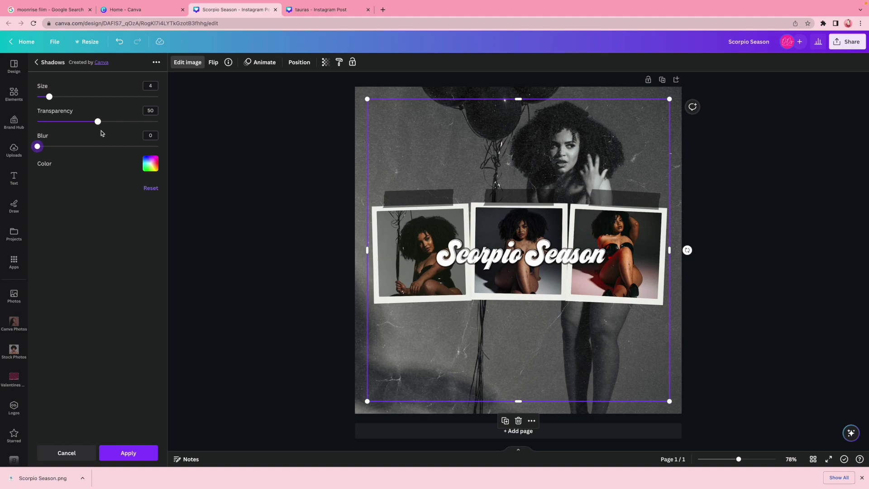
drag(99, 123, 178, 116)
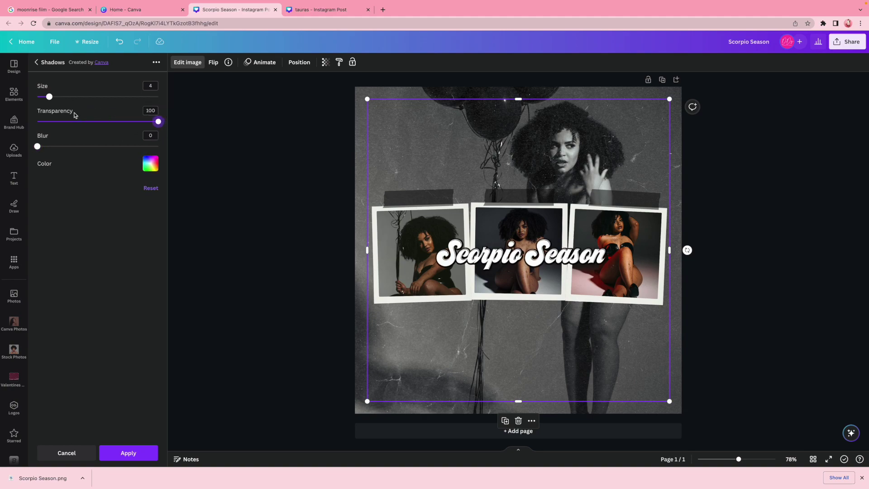
drag(50, 96, 60, 98)
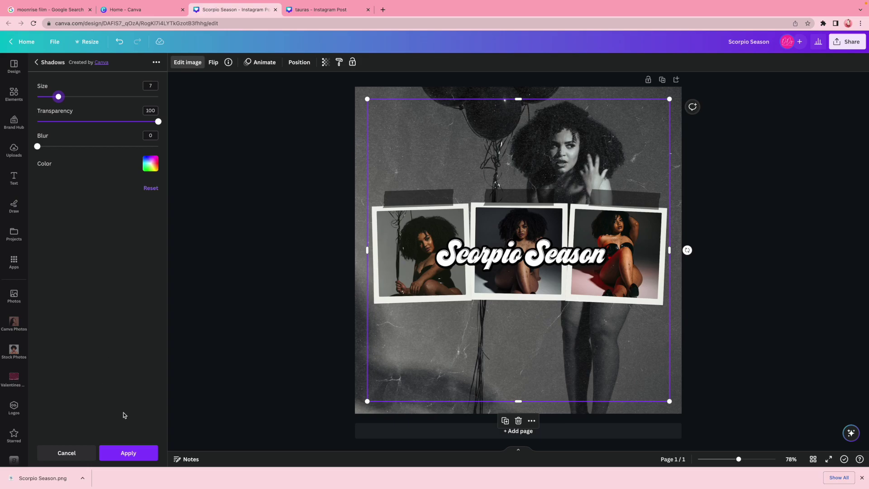
click(115, 454)
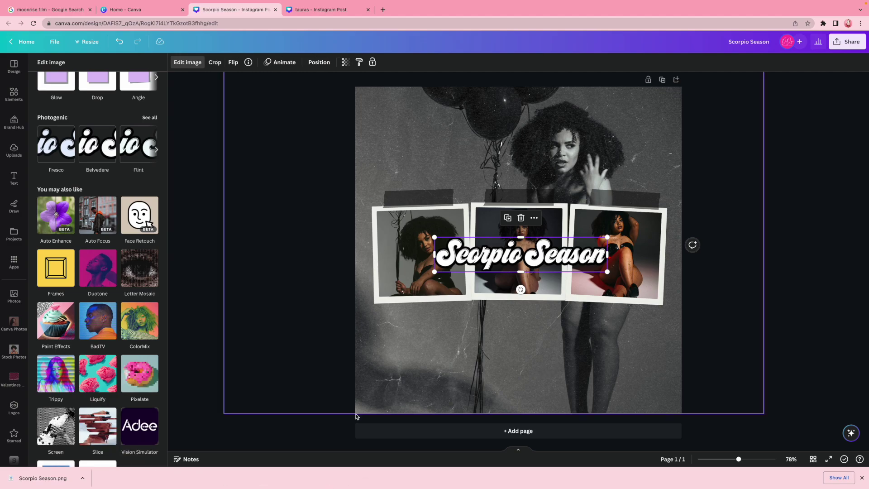
Step: Apply a white Glow shadow to the Scorpio Season image with size 8, transparency 100 and blur 0
scroll(71, 221, up, 2)
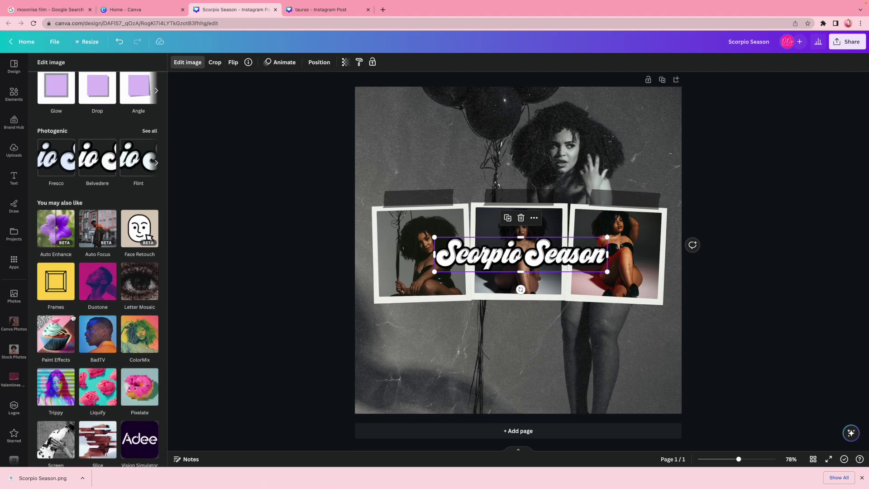
click(55, 118)
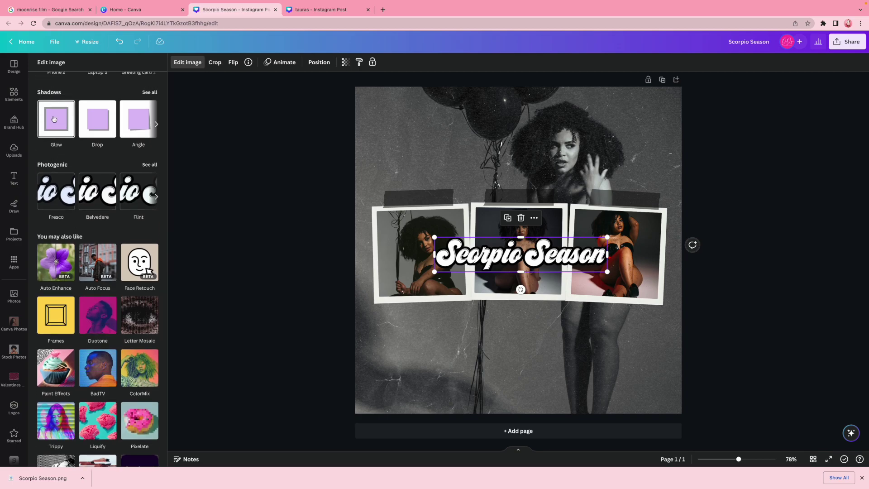
click(56, 119)
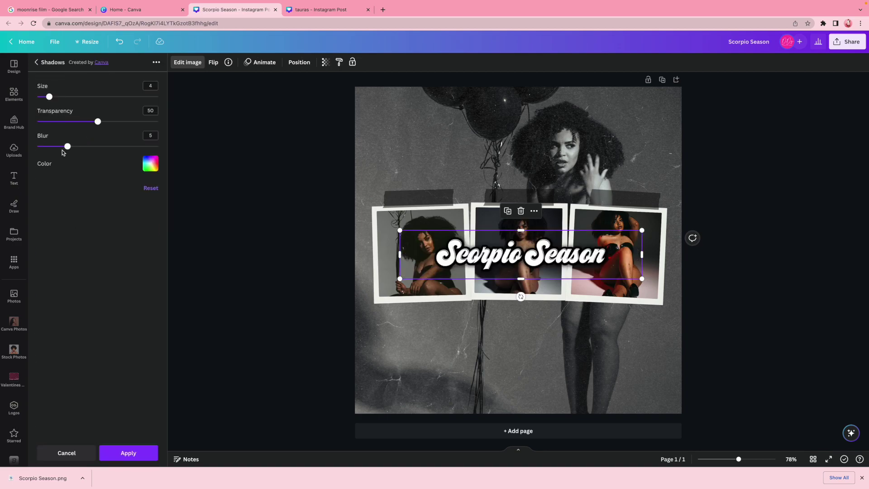
drag(63, 148, 37, 147)
drag(98, 122, 168, 132)
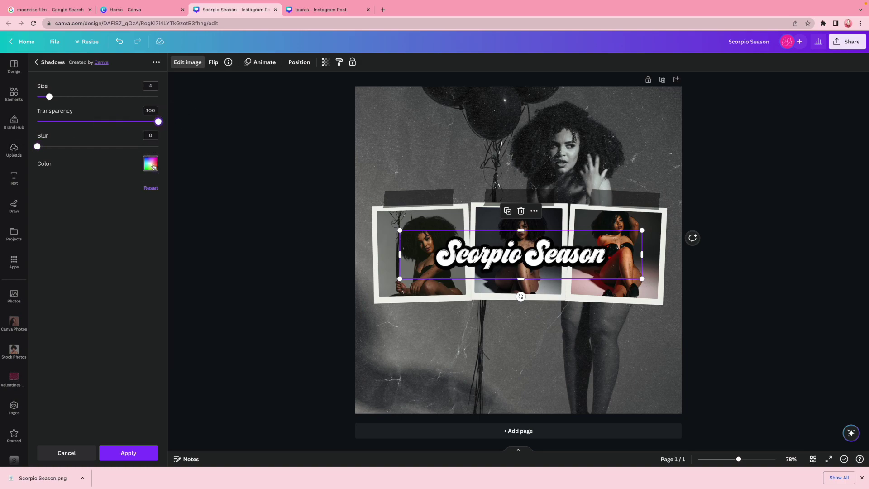
click(150, 163)
scroll(203, 254, down, 5)
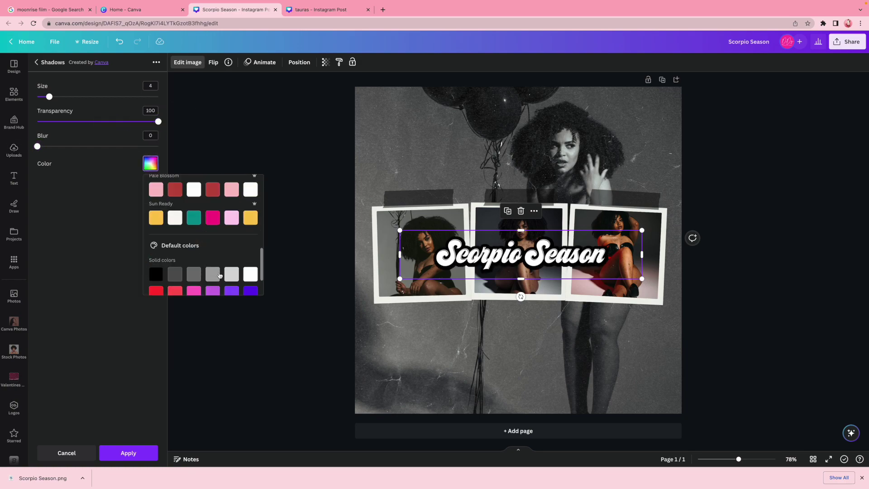
click(251, 274)
drag(51, 97, 62, 97)
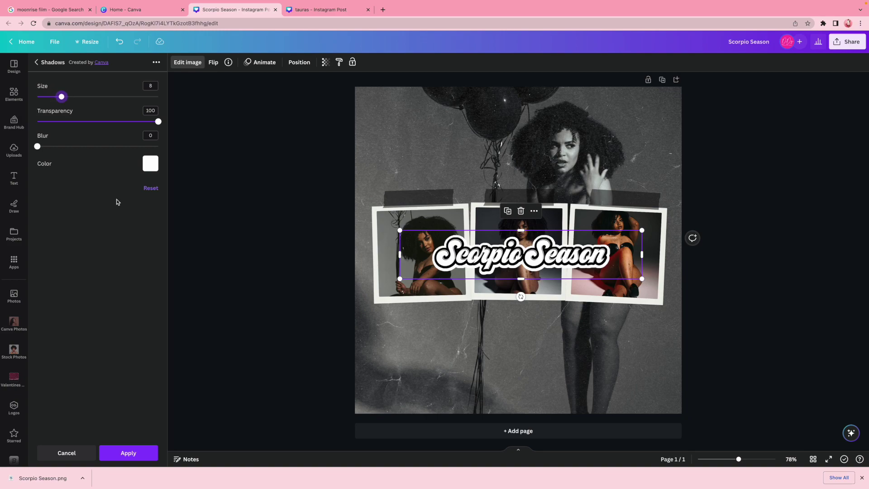
click(140, 454)
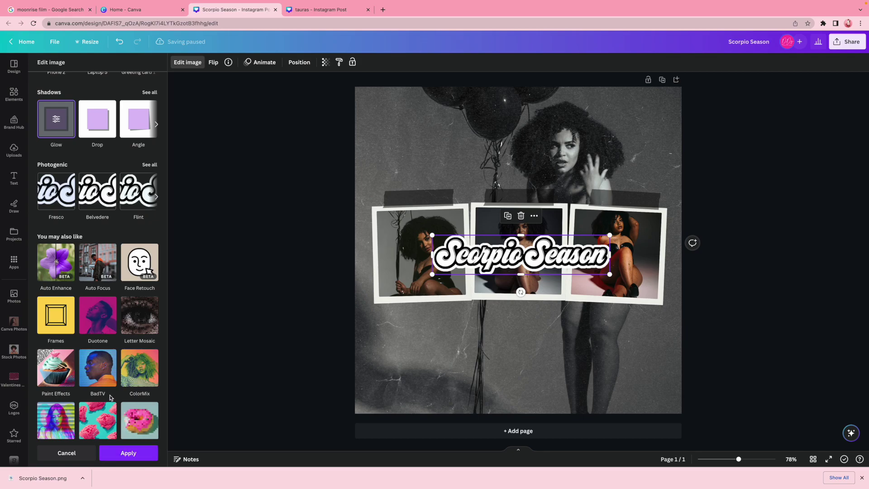
Step: Move the Scorpio Season image down onto the polaroids' lower edges and apply a Drop shadow to it
drag(521, 255, 520, 304)
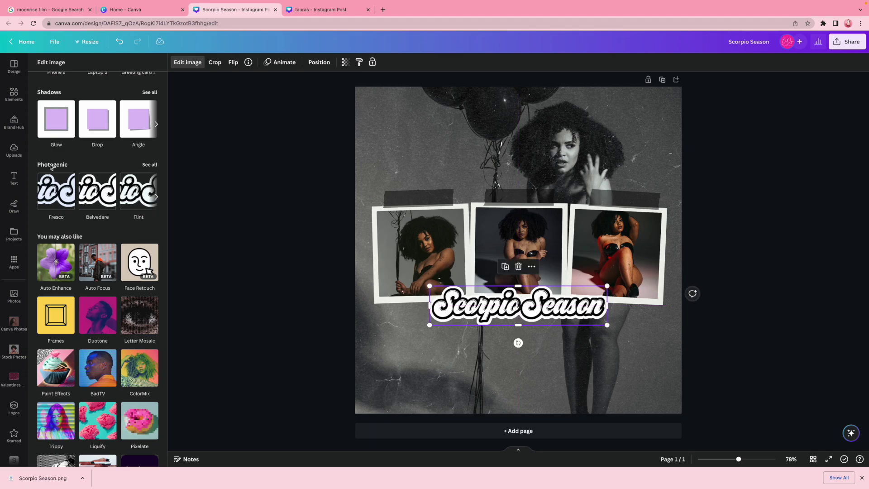
click(235, 244)
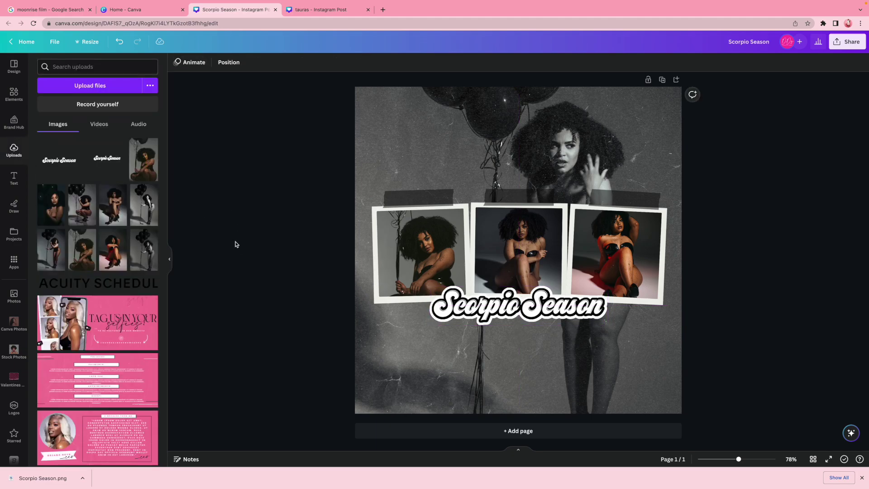
click(512, 307)
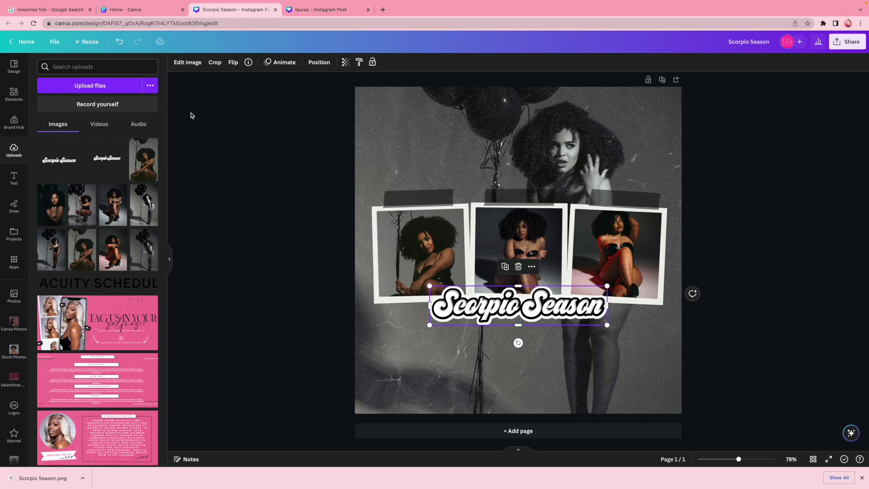
click(187, 62)
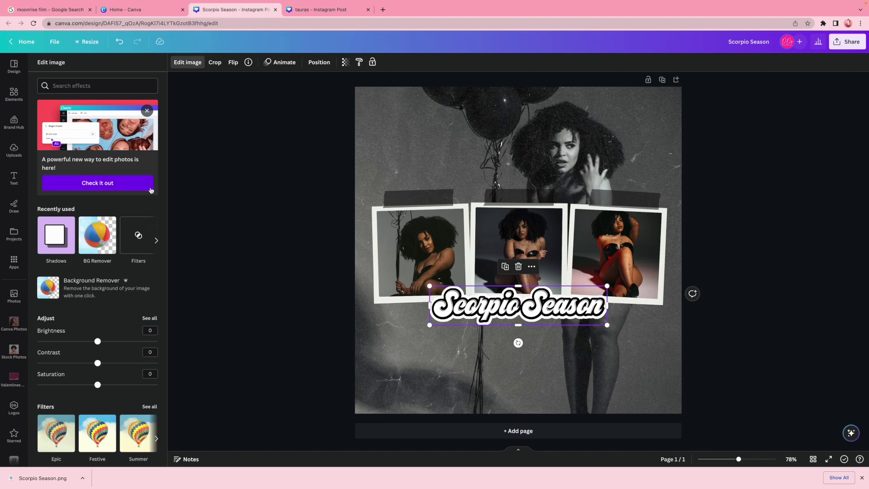
click(58, 234)
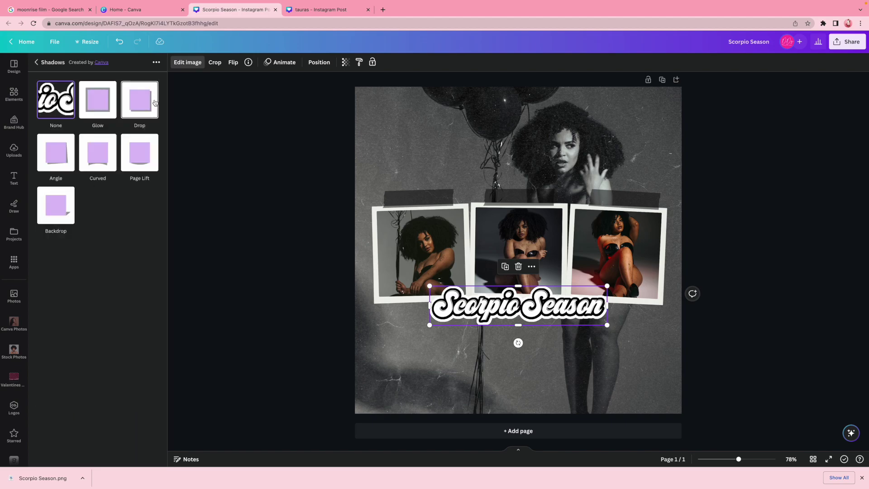
click(136, 103)
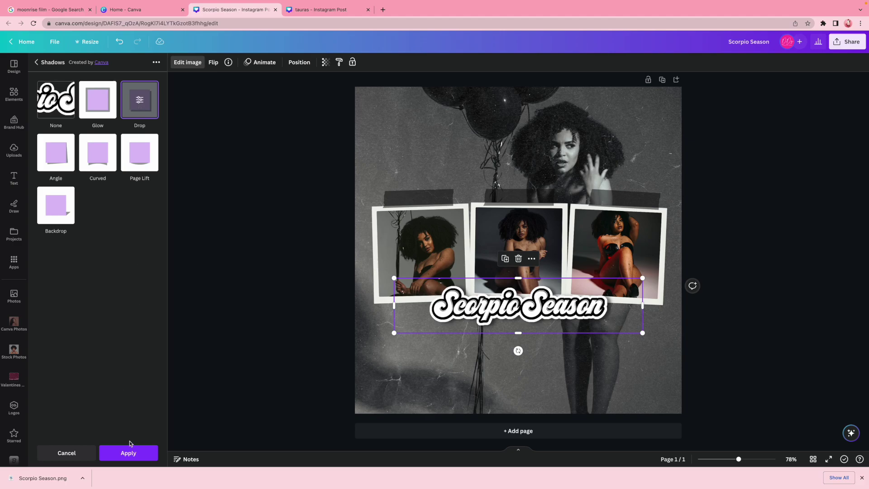
click(132, 456)
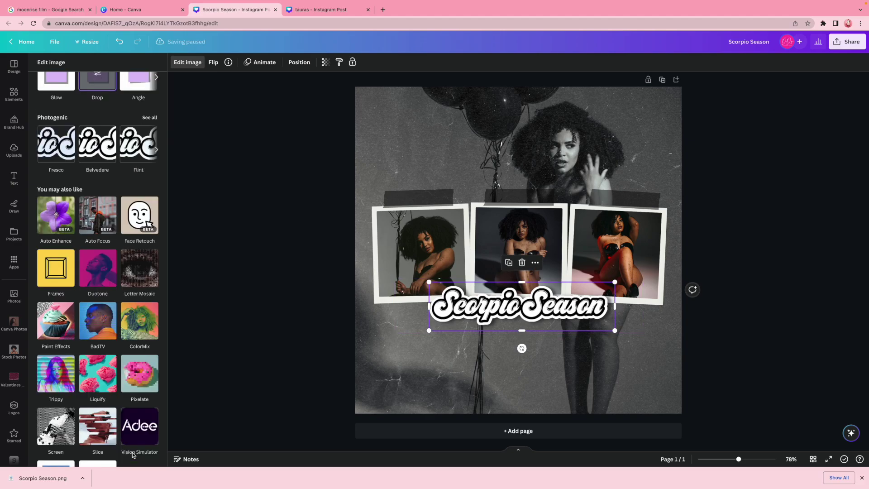
click(146, 454)
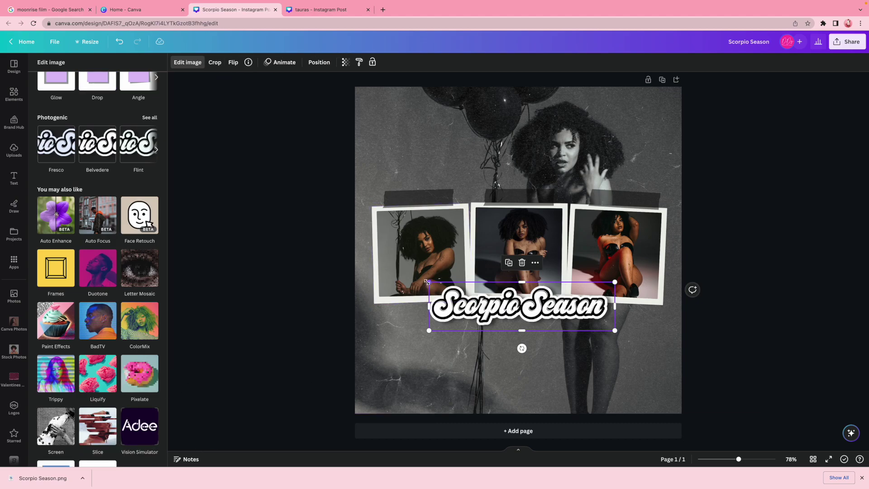
Step: Enlarge the Scorpio Season image and center it horizontally across the polaroids' lower edges
drag(429, 282, 384, 281)
drag(493, 308, 518, 312)
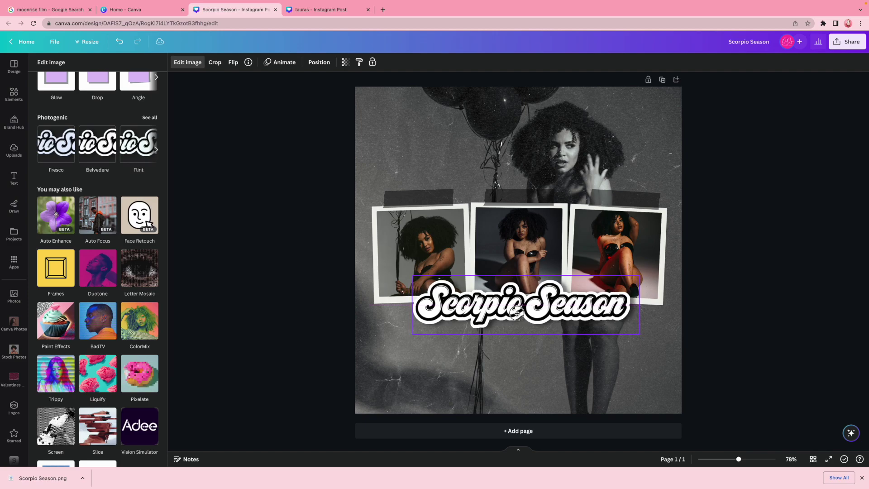
click(763, 335)
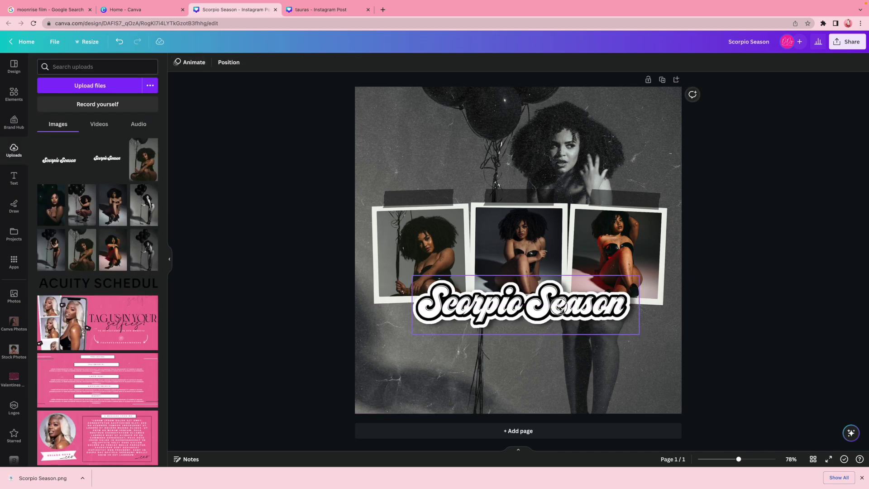
click(562, 309)
click(708, 311)
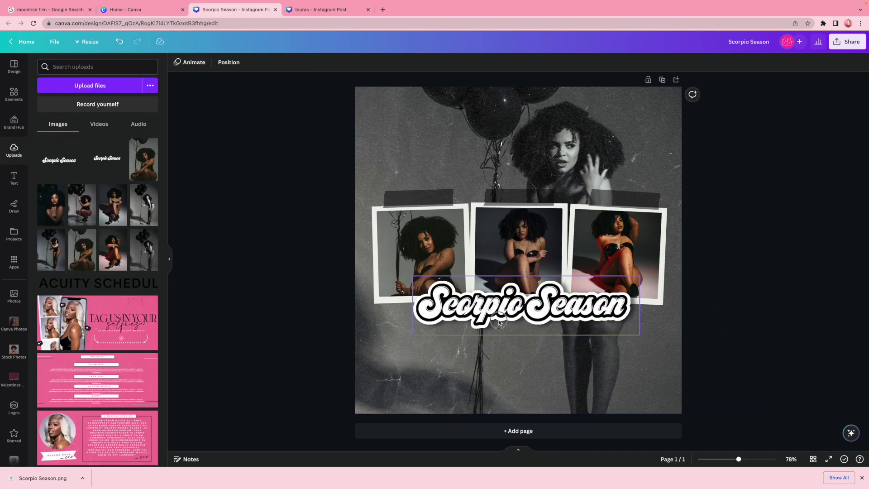
drag(495, 330, 491, 330)
key(Escape)
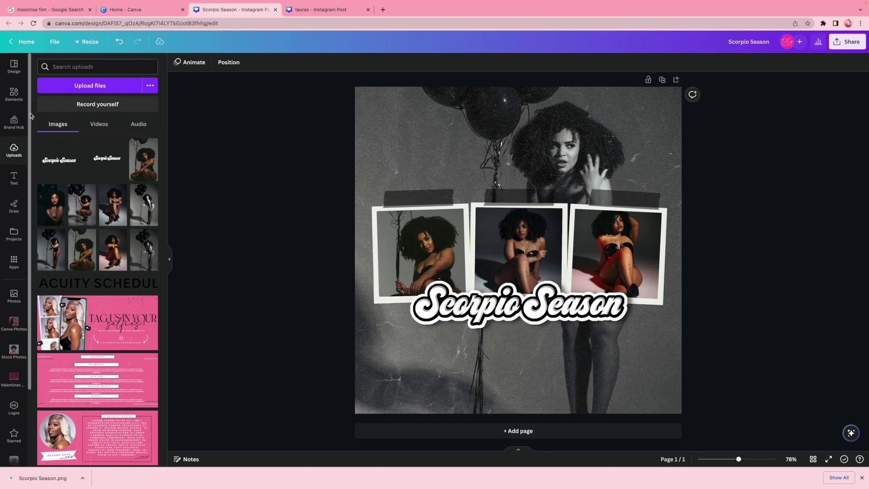
Step: Add a heading reading "happy 24th birthday to our ceo"
click(14, 94)
click(14, 176)
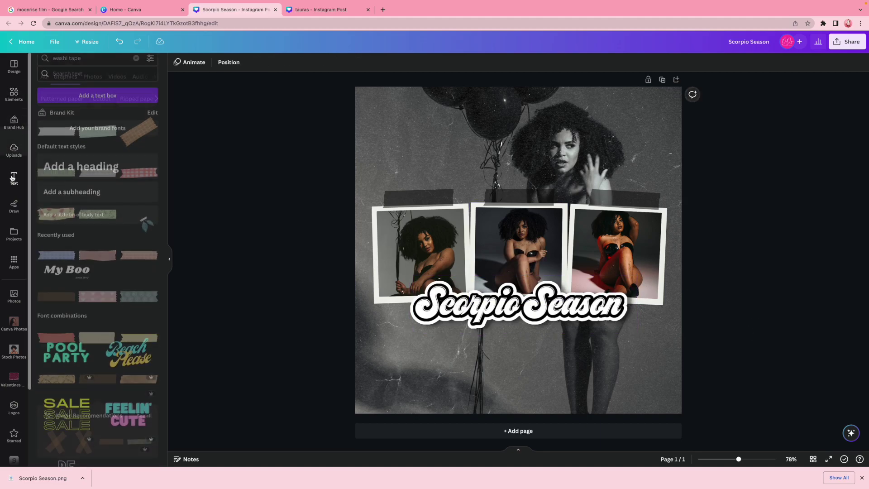
click(71, 160)
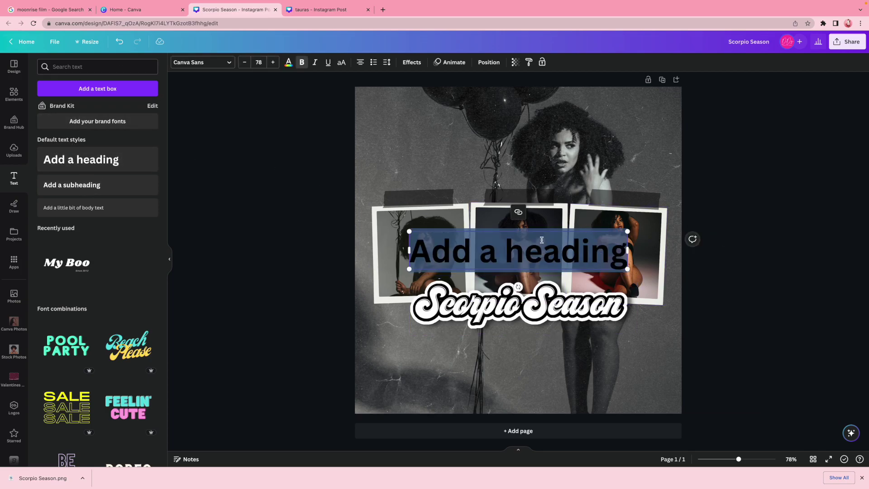
text(happy 24th birthday)
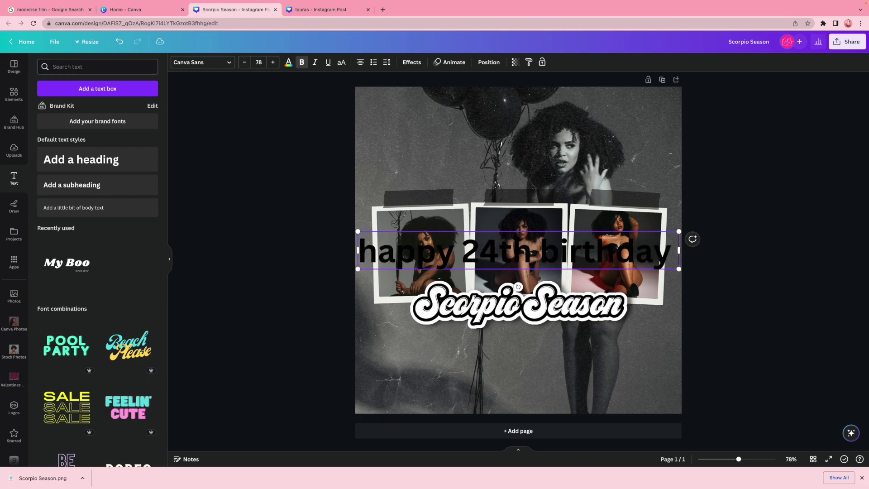
key(Return)
text(r see)
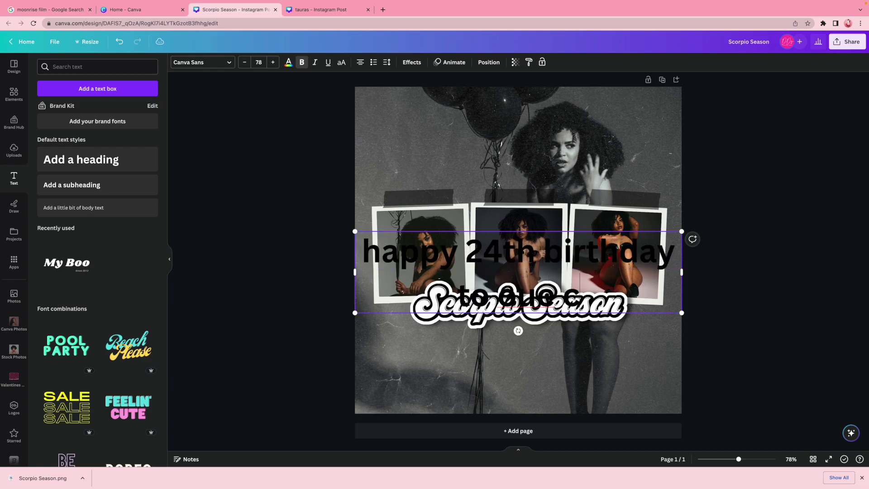
text(o)
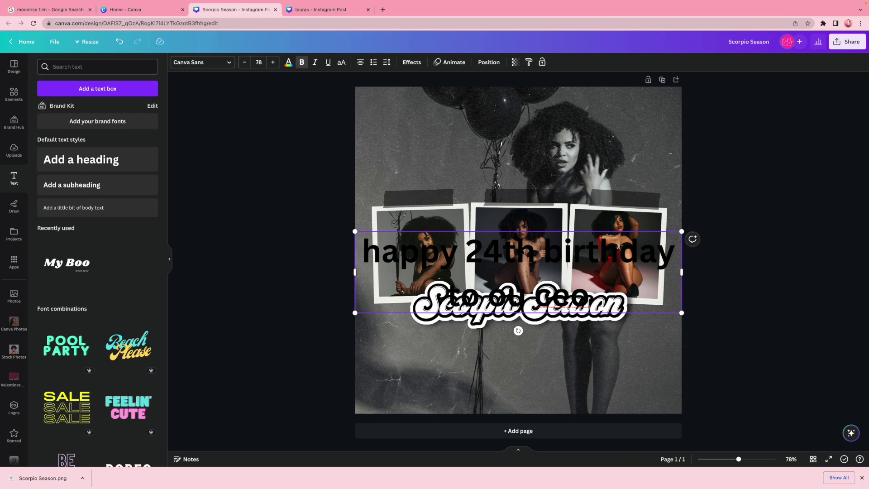
click(797, 302)
Step: Move the birthday heading below the Scorpio Season title and set its font to Telegraf Medium
drag(493, 240, 488, 330)
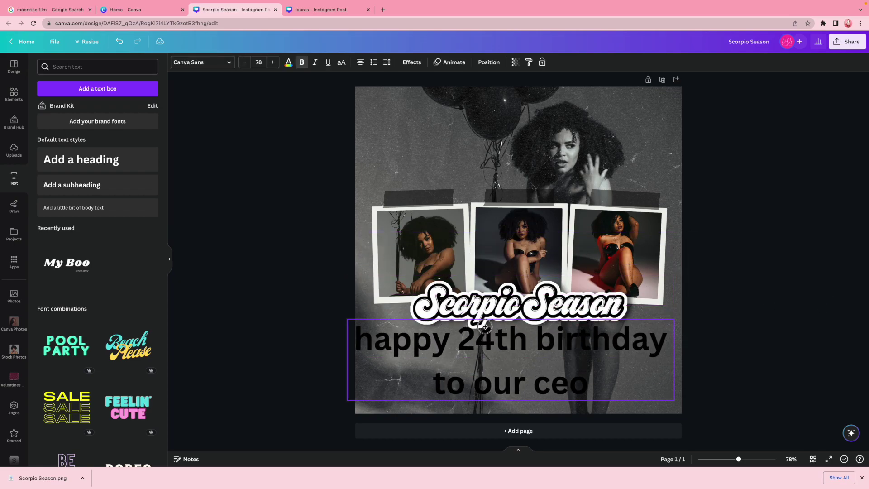
click(210, 62)
text(se)
click(45, 88)
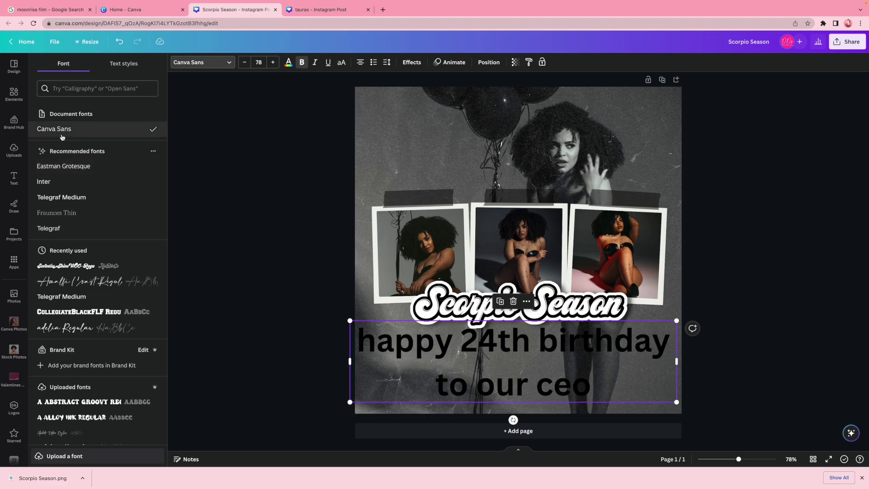
click(77, 199)
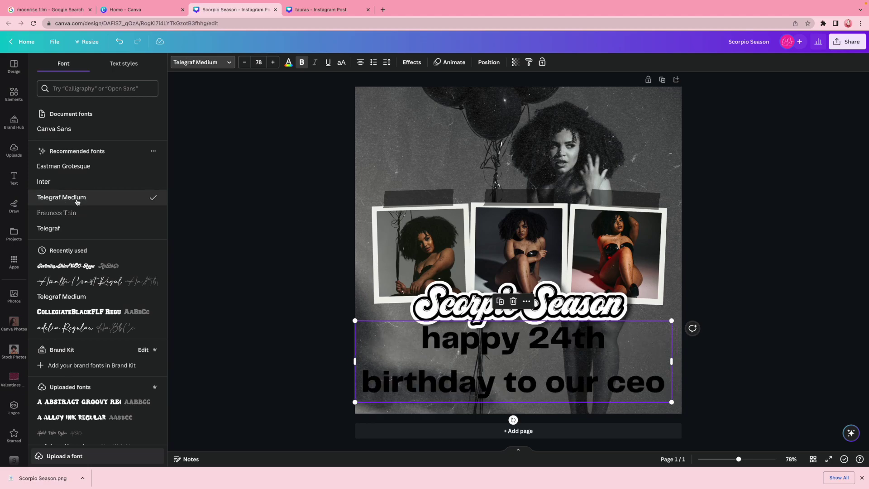
Step: Convert the birthday heading to uppercase and set its letter spacing to 176
click(343, 63)
click(386, 62)
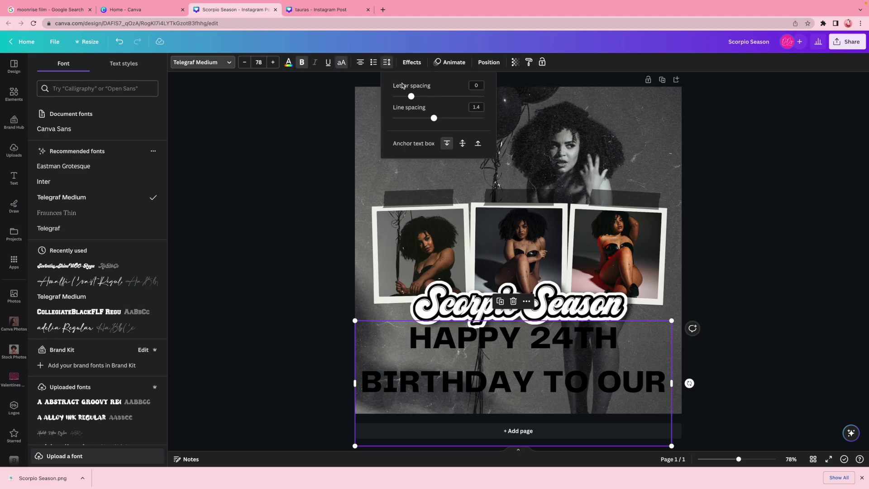
drag(413, 96, 428, 97)
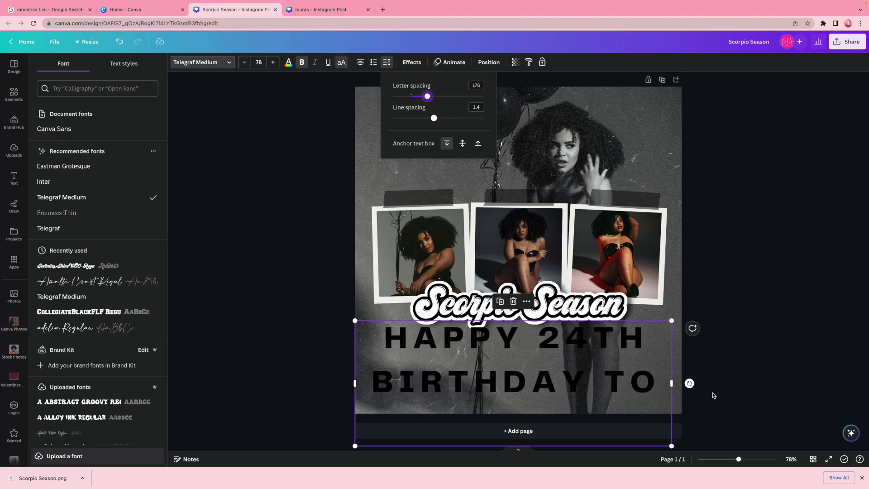
Step: Shrink the birthday heading to font size about 41.4 under the title and color it off-white from the photo colors
drag(672, 446, 644, 347)
drag(498, 347, 516, 349)
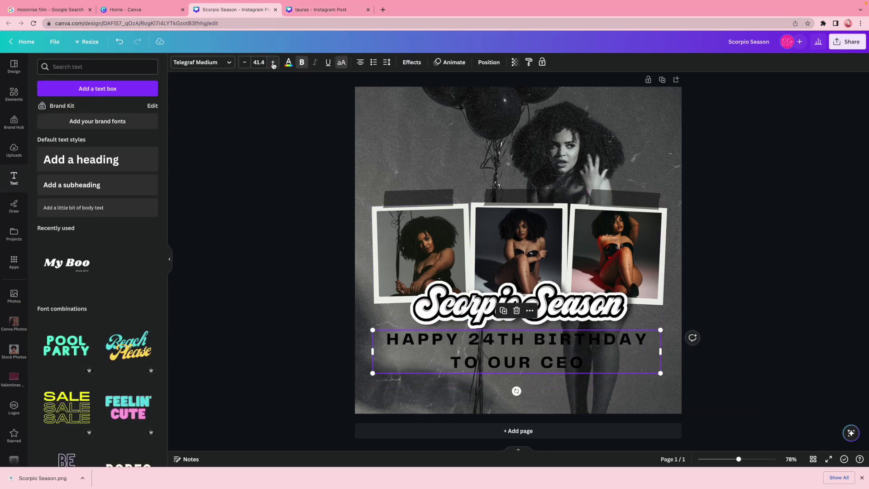
click(288, 64)
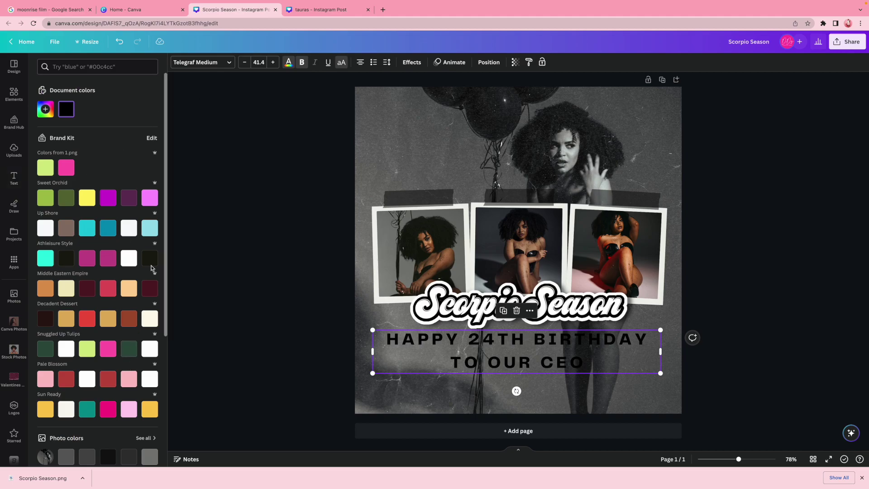
scroll(164, 301, down, 2)
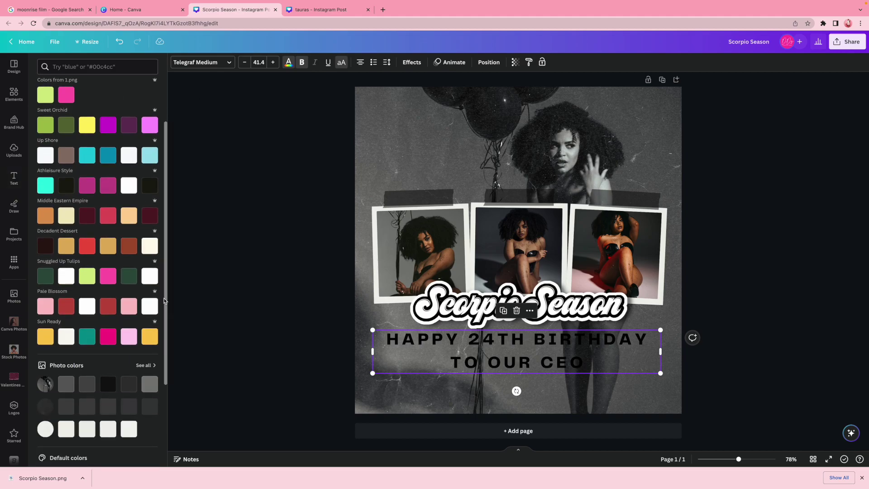
click(129, 429)
Step: Reduce the birthday heading to font size about 29.7 and center it directly beneath the Scorpio Season title
drag(374, 331, 454, 343)
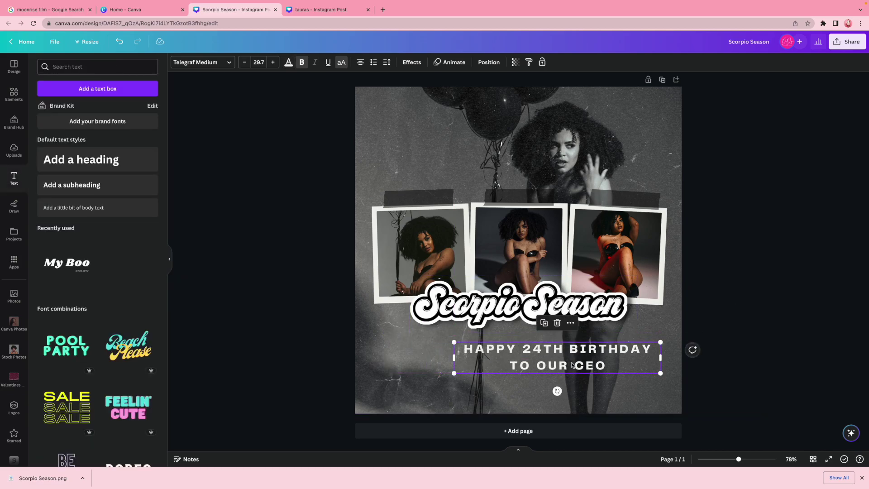
click(693, 349)
click(691, 301)
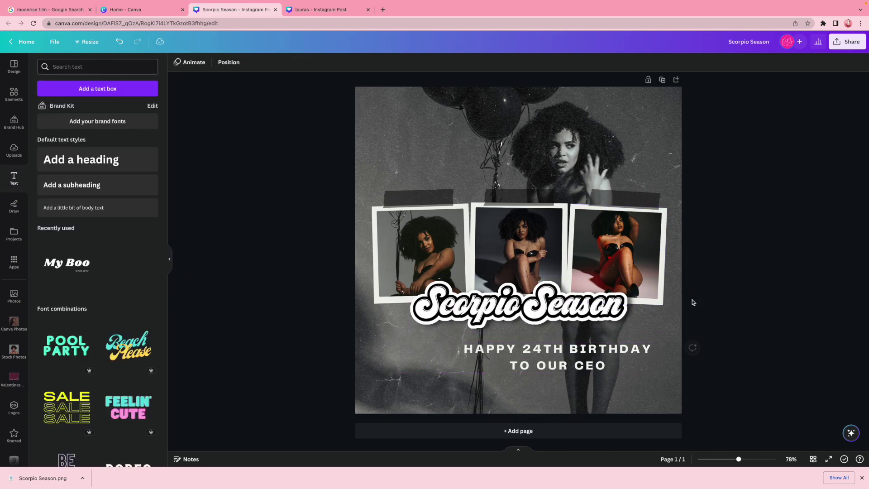
drag(555, 363, 517, 351)
Step: Set the birthday heading's letter spacing to 206, reduce its font size to about 23.4, and center it under the title
click(388, 64)
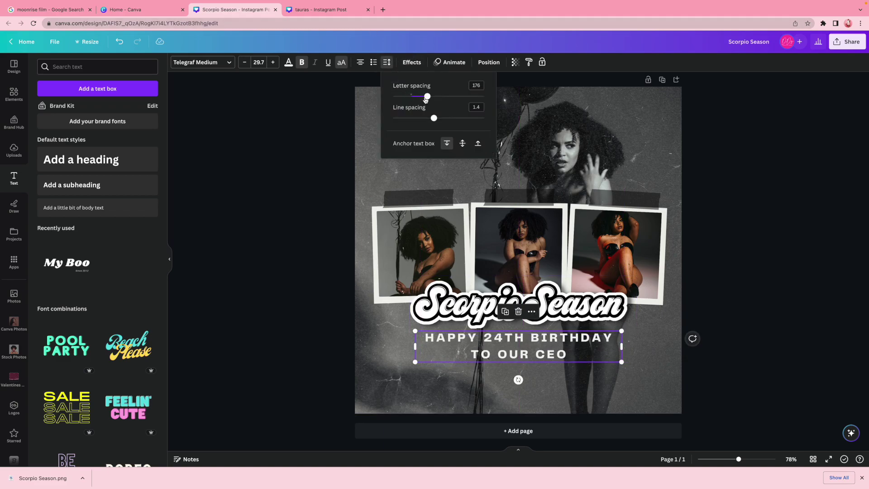
drag(427, 96, 431, 96)
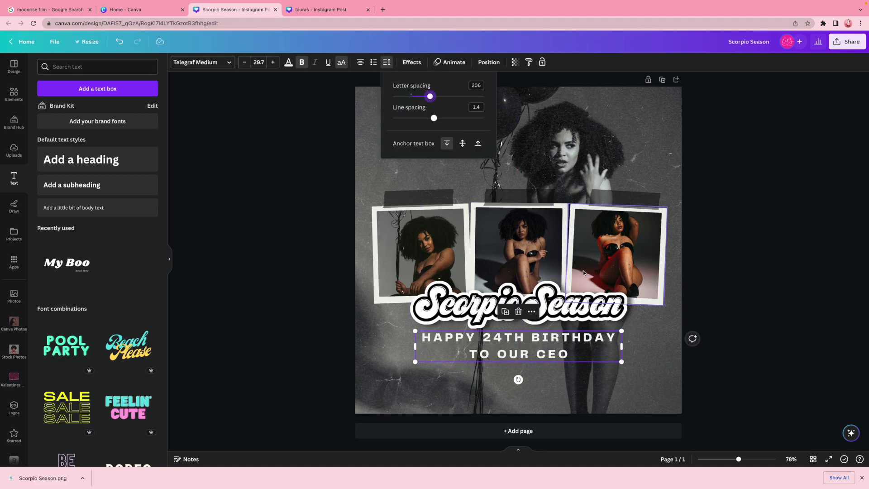
drag(620, 361, 602, 345)
drag(515, 373, 525, 373)
click(746, 336)
Step: Duplicate the birthday heading, change the copy's text to "USE CODE:", and place it directly beneath the heading
click(449, 337)
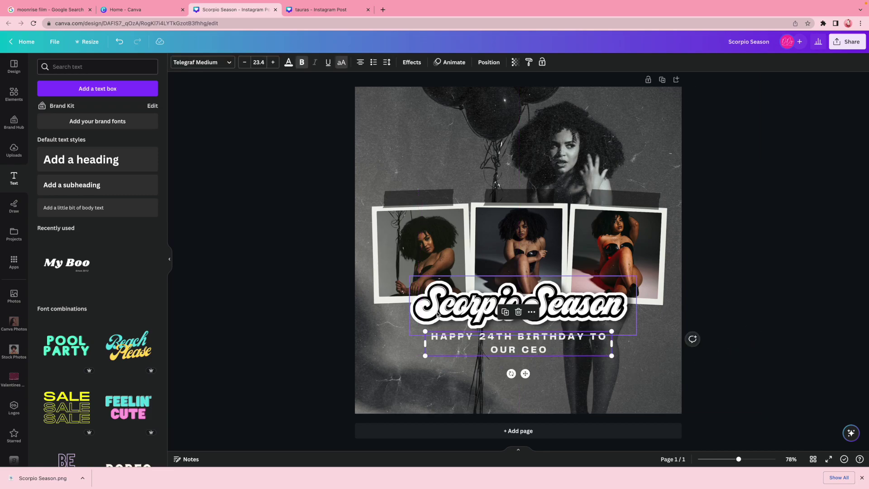
click(505, 312)
double_click(507, 377)
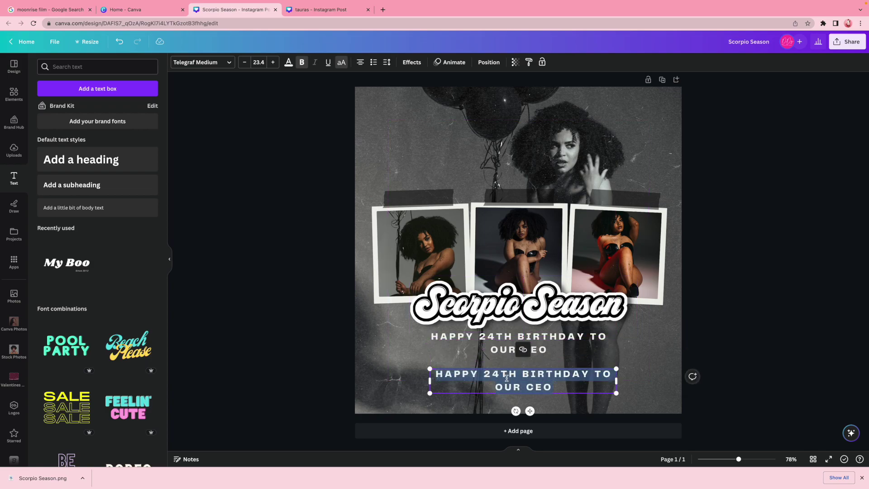
text(USE CODE:)
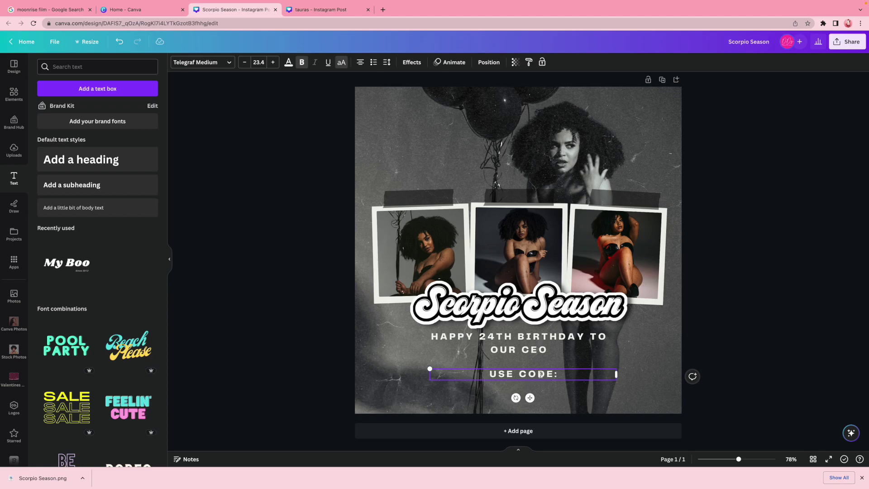
click(526, 384)
drag(527, 373, 523, 365)
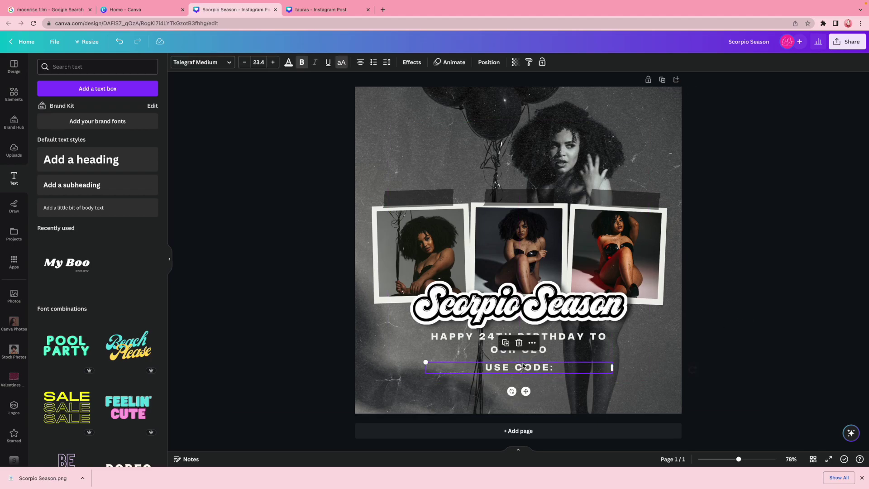
Step: Duplicate the "USE CODE:" line, change the copy to "BIRTHDAY", and place it directly underneath
click(505, 344)
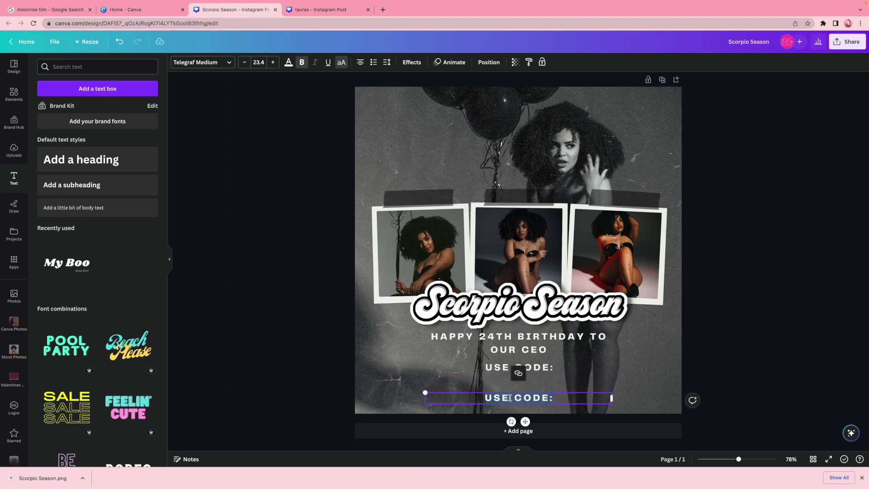
text(BIRTHDAY)
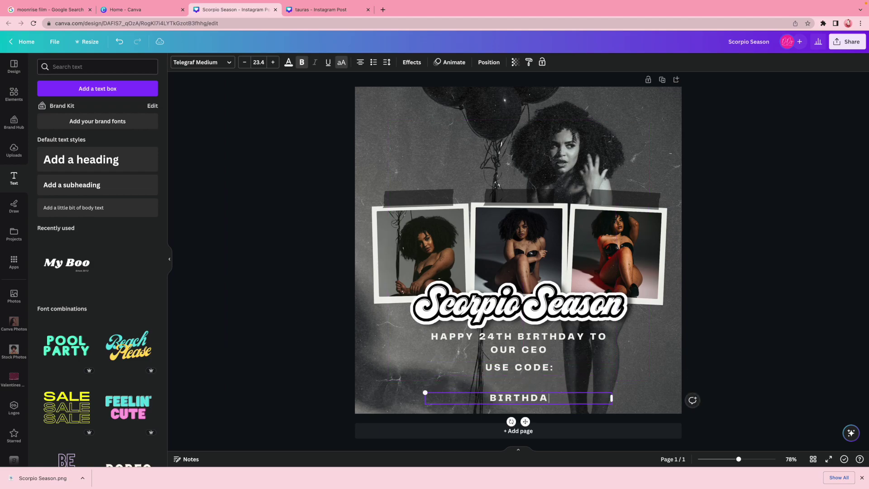
click(710, 336)
click(530, 398)
drag(530, 398, 530, 379)
Step: Add another copy of the code line reading "FOR $$ OFF" and align it beneath "BIRTHDAY"
click(531, 368)
click(506, 343)
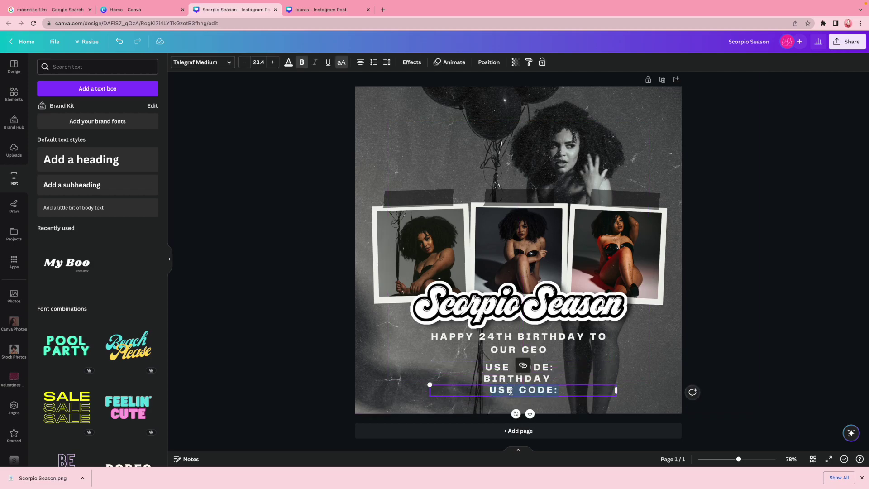
text(FOR)
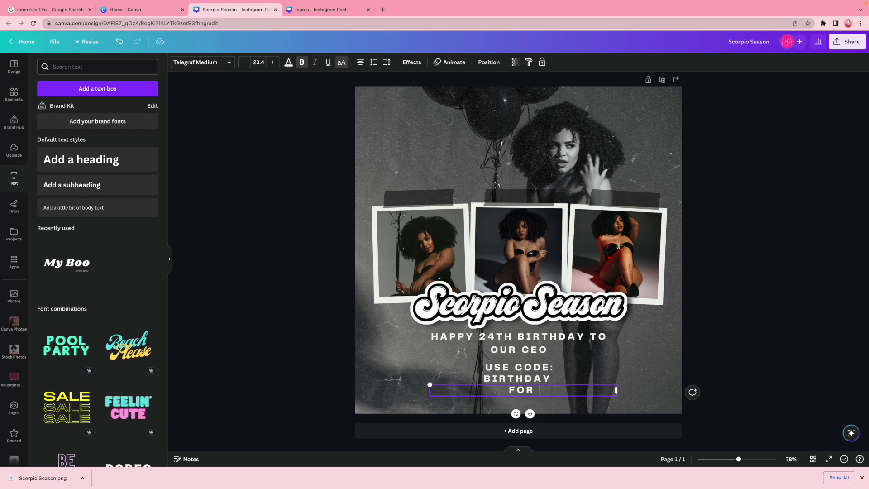
text( $$ OFF)
click(786, 297)
drag(530, 390, 540, 370)
drag(539, 379, 534, 378)
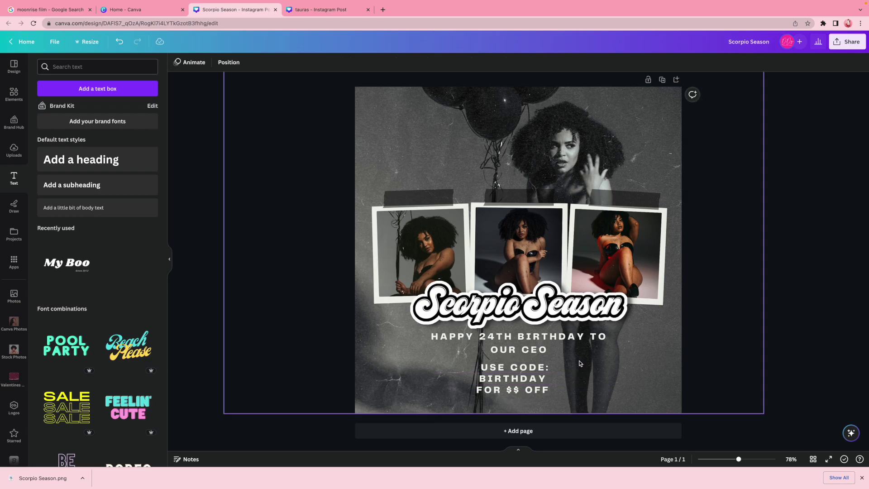
Step: Nudge the birthday heading into line with the three discount code lines and lower those lines slightly to even out the spacing
click(533, 389)
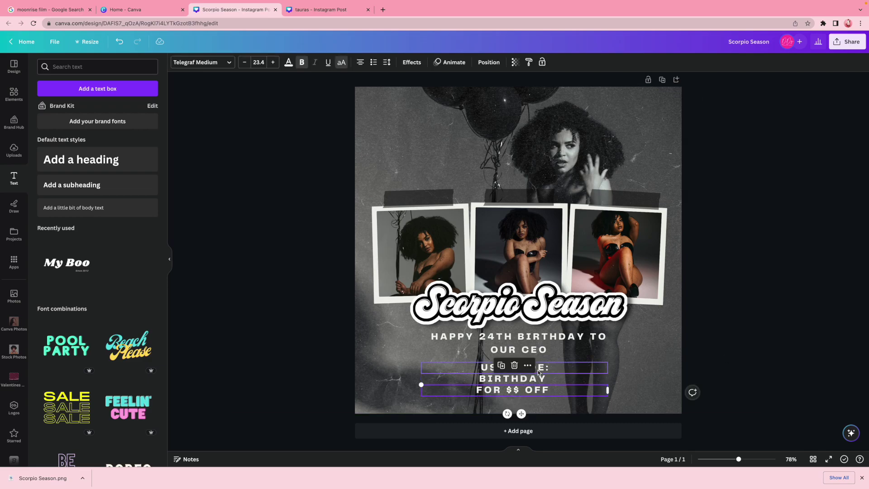
key(Tab)
key(shift+Down)
key(shift+Left)
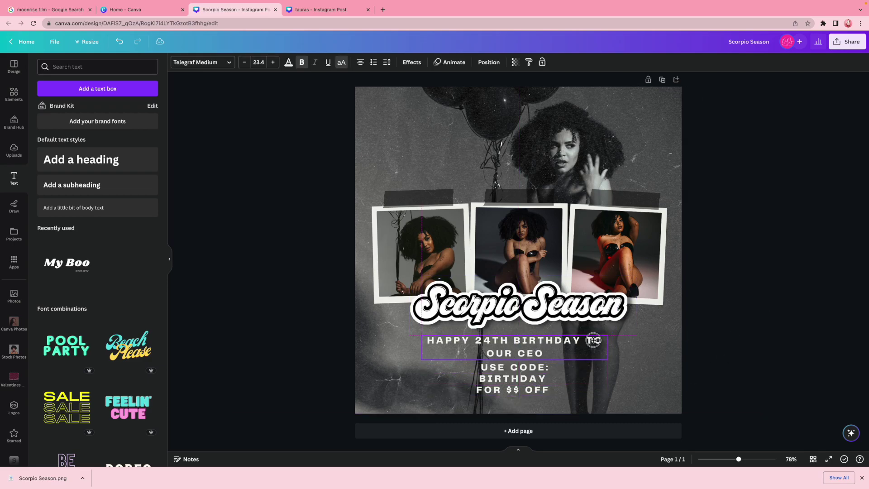
click(776, 326)
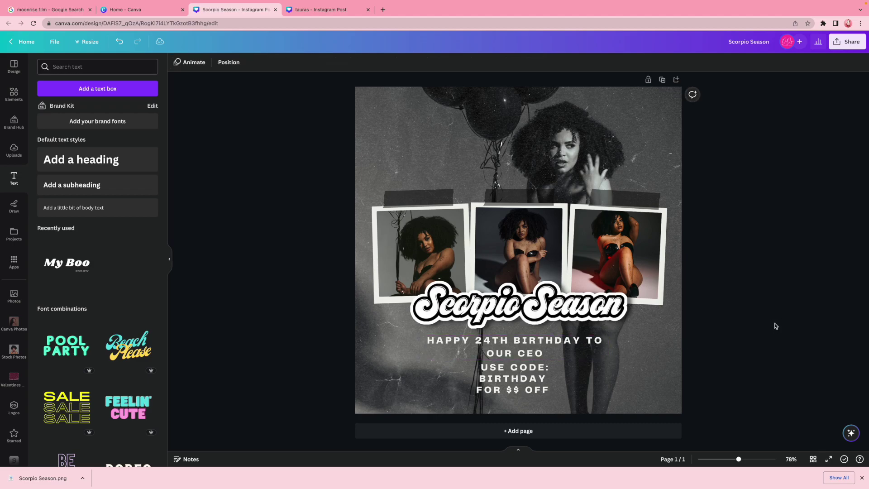
click(519, 387)
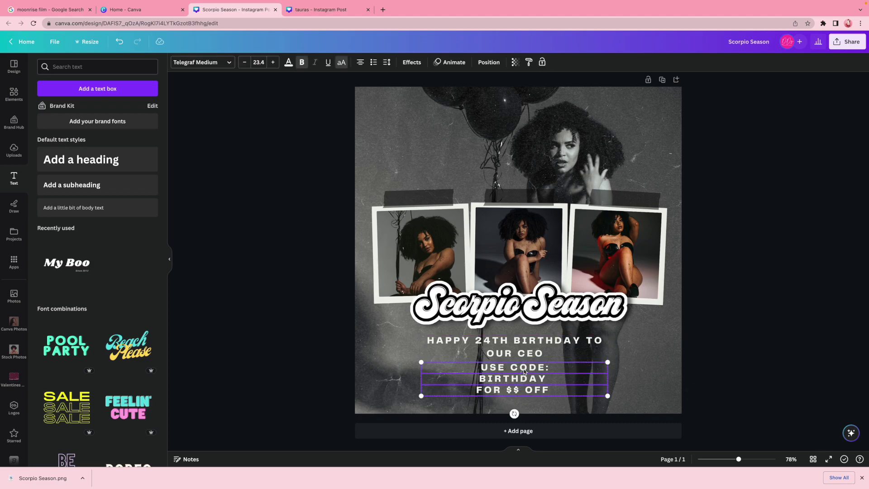
shift+click(523, 368)
click(804, 332)
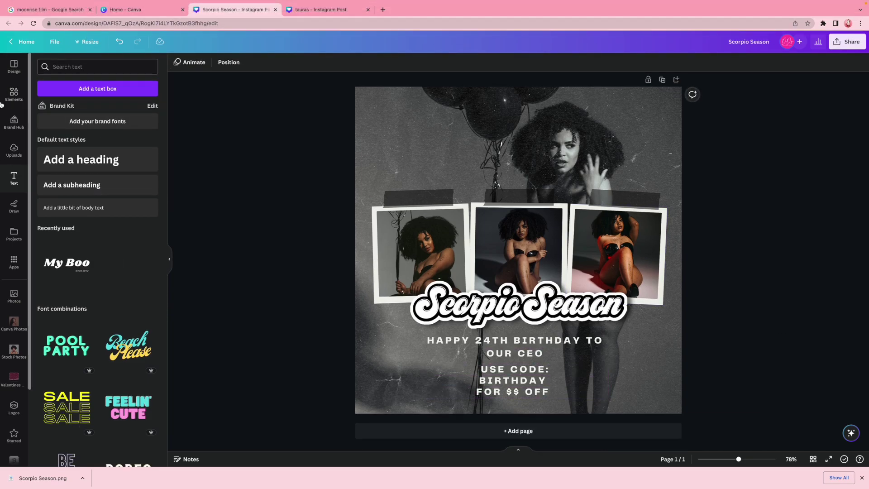
Step: Search the elements for "black balloons" and add the graphic of a cluster of glossy black balloons with strings
click(13, 96)
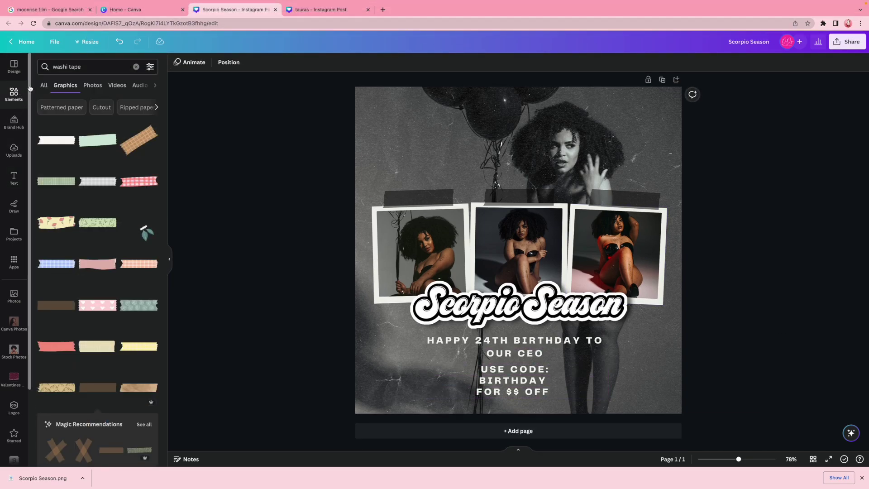
click(136, 68)
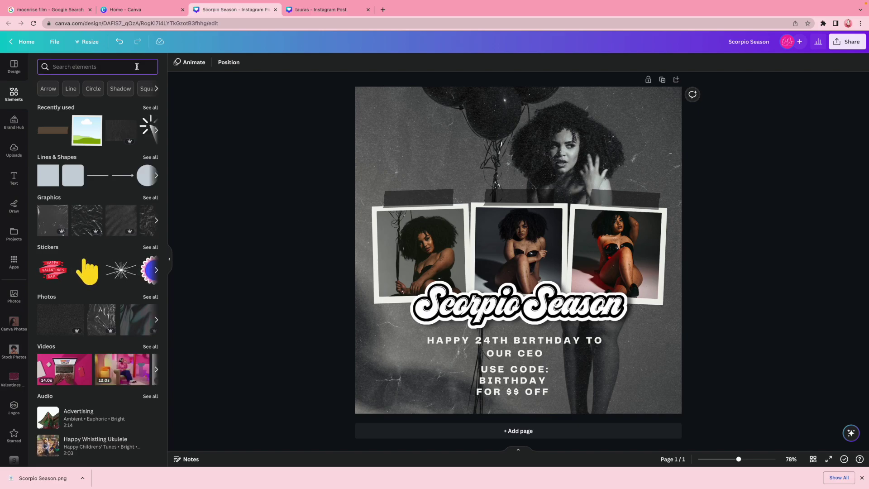
text(black b)
key(BackSpace)
key(BackSpace)
text(ballo)
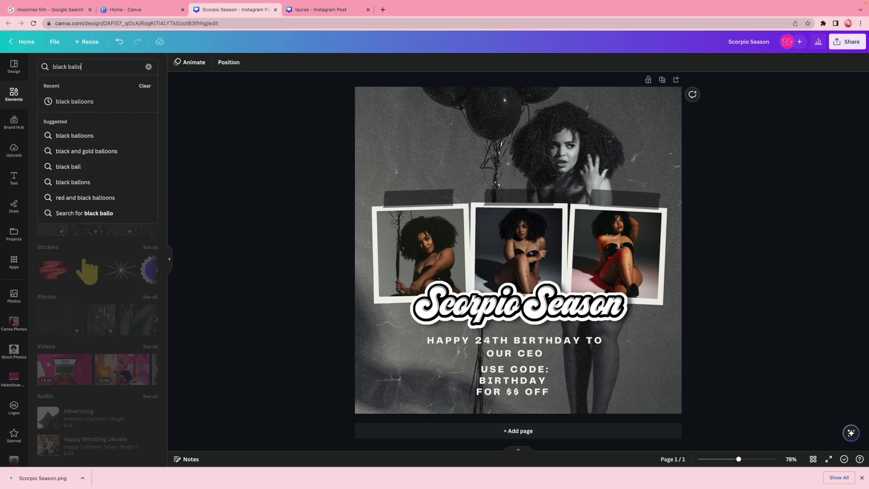
text(ons)
key(Return)
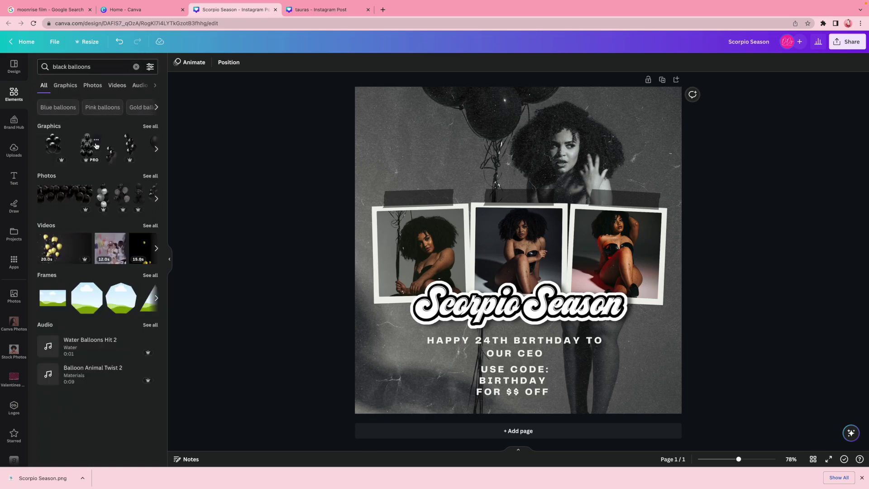
click(53, 149)
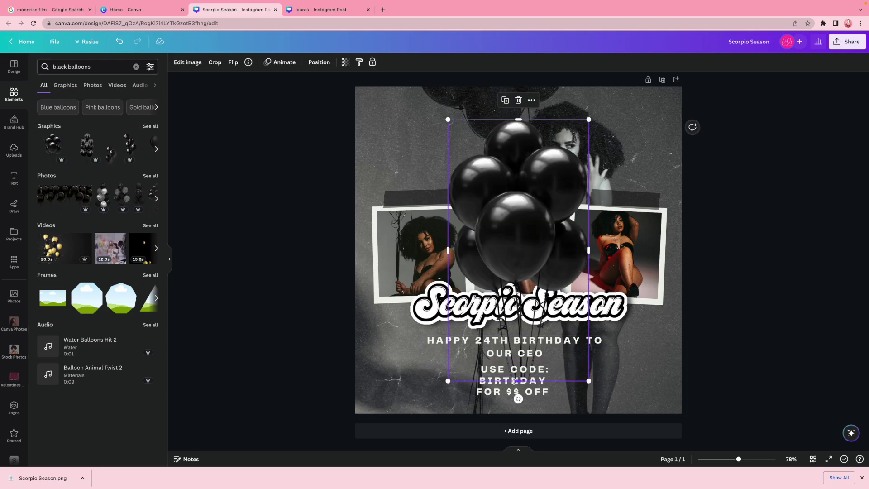
Step: Tilt the balloon cluster clockwise, shrink it, and place it in the design's lower-left corner, partly off the page
drag(515, 397, 475, 391)
drag(546, 225, 433, 234)
key(ctrl+z)
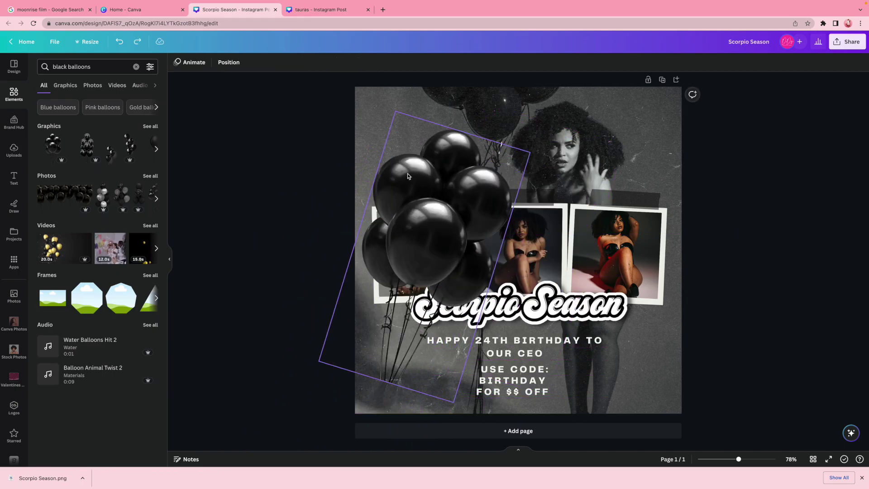
drag(398, 109, 432, 277)
drag(439, 311, 351, 368)
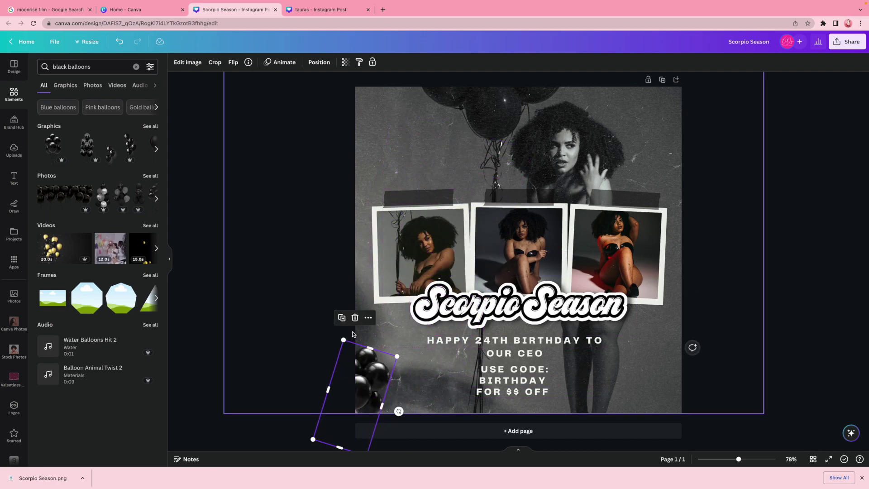
Step: Place a rotated copy of the balloon cluster at the design's right edge, beside the top of the third polaroid
drag(390, 392, 462, 346)
key(ctrl+z)
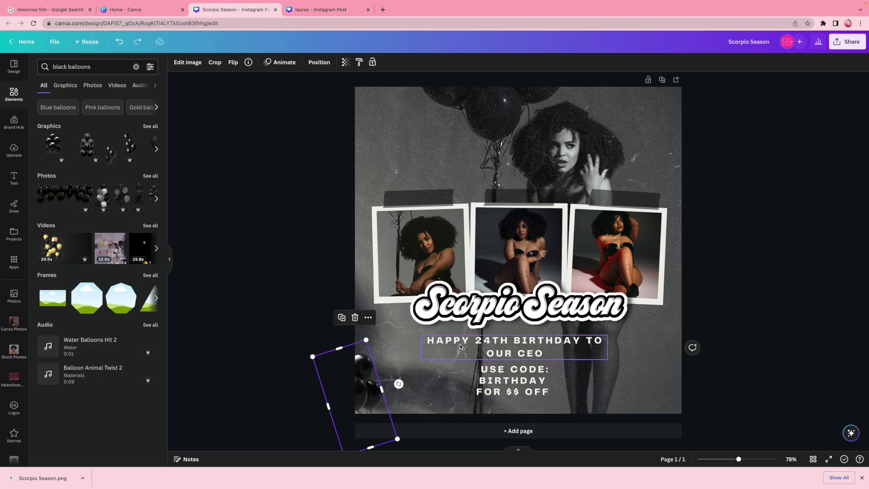
drag(398, 384, 694, 204)
click(747, 297)
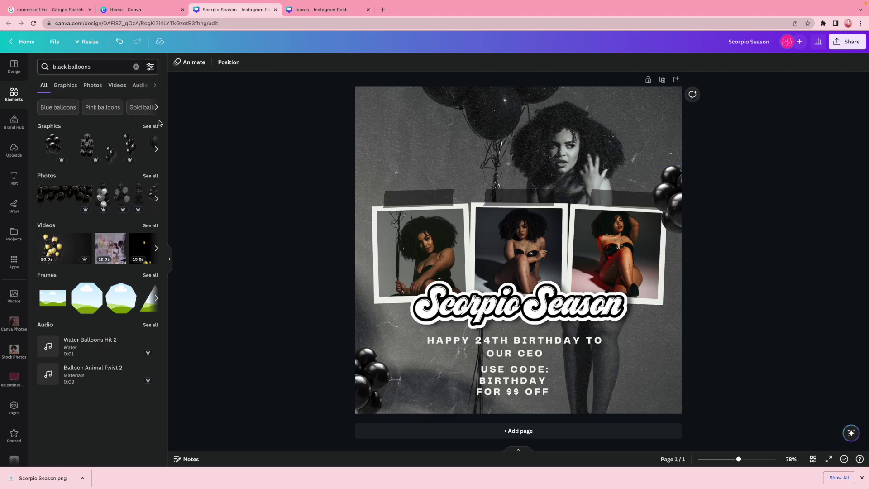
Step: Search the element photos for "cupcake" and place the blue cupcake with a lit candle in the design's lower-right corner
click(135, 68)
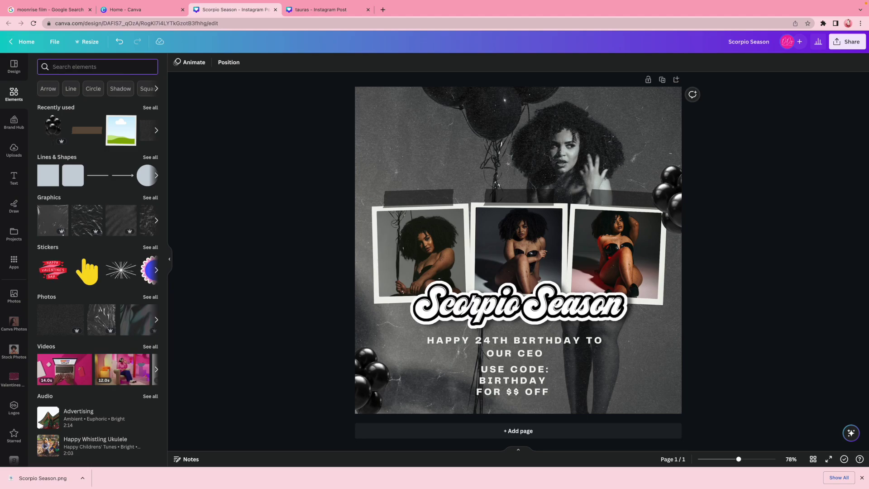
text(cupcake)
key(Return)
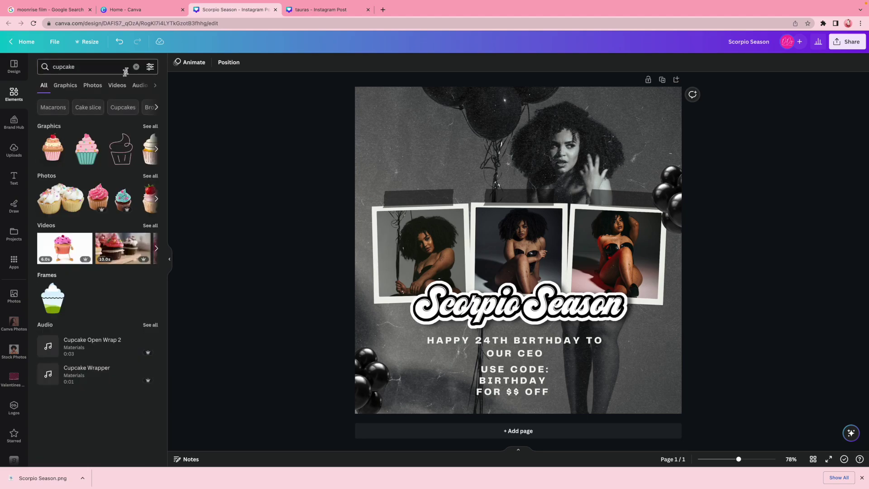
click(150, 176)
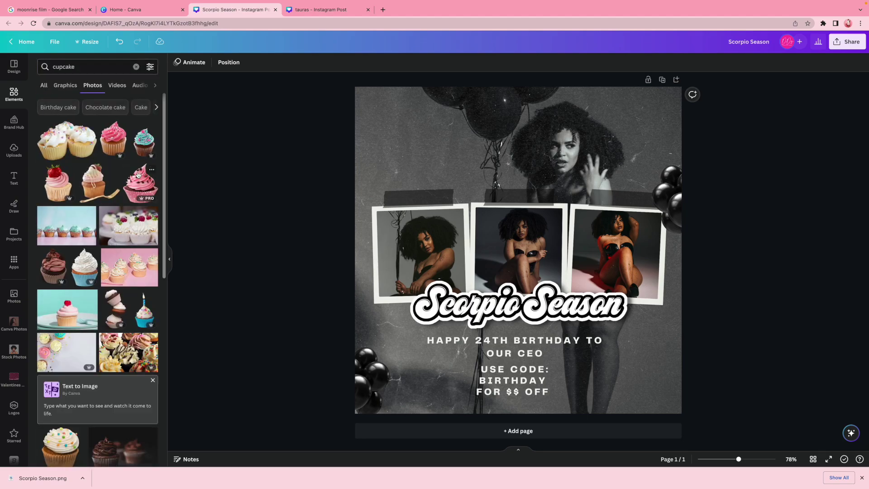
scroll(164, 129, down, 3)
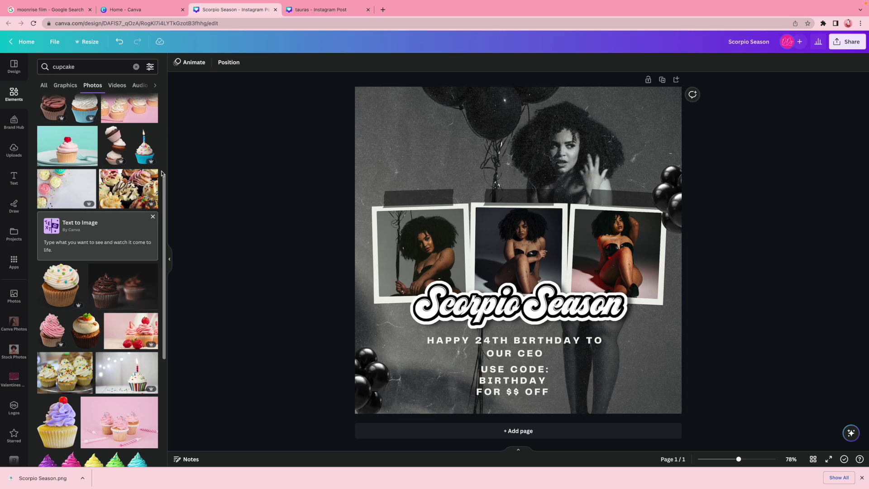
click(147, 150)
drag(543, 264, 687, 343)
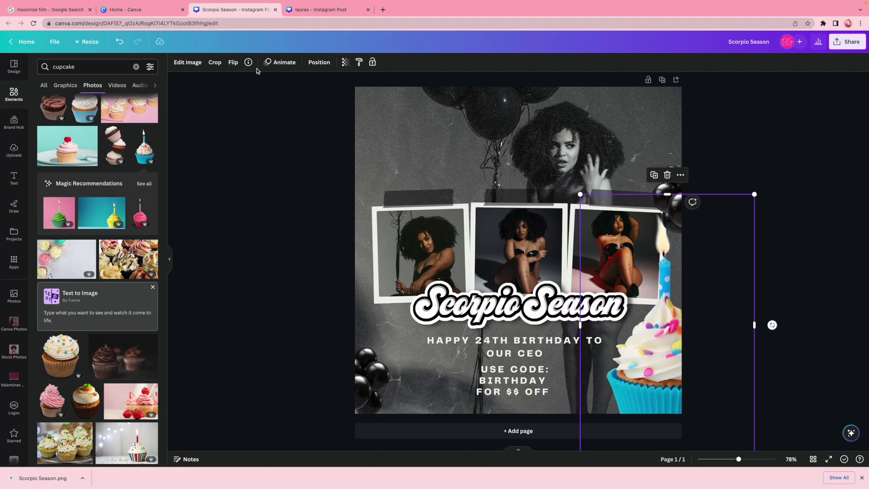
Step: Apply the Street filter to the cupcake photo and set its intensity to 100
click(187, 62)
scroll(145, 251, down, 3)
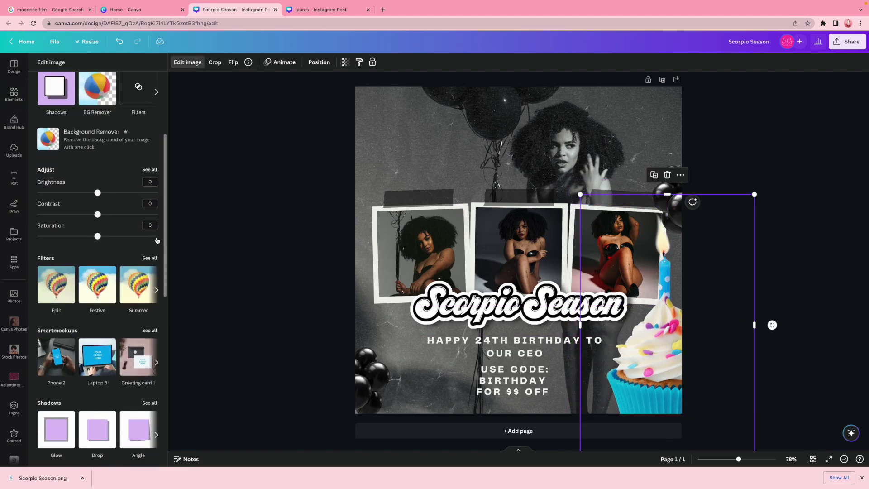
click(149, 260)
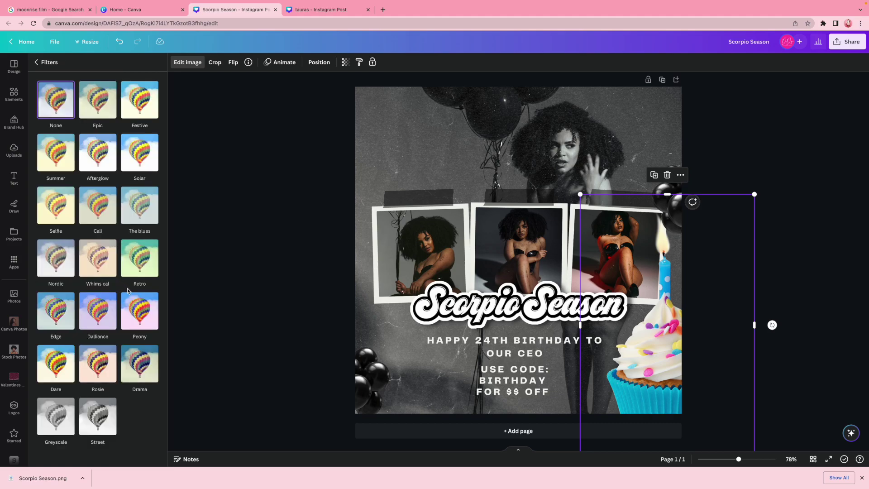
click(99, 414)
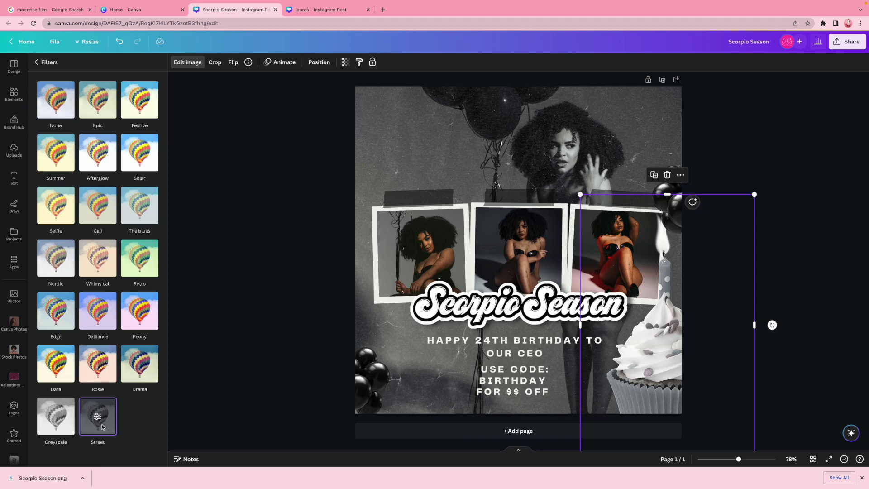
click(98, 416)
drag(99, 96, 173, 96)
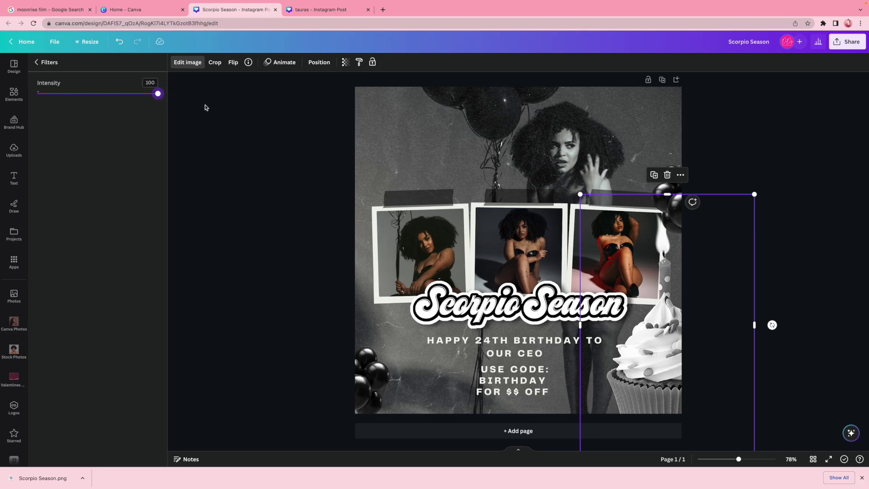
Step: Shrink the cupcake, tilt it clockwise, and place it at the design's left edge beside the first polaroid, raising the balloon cluster below it slightly
drag(573, 366, 280, 360)
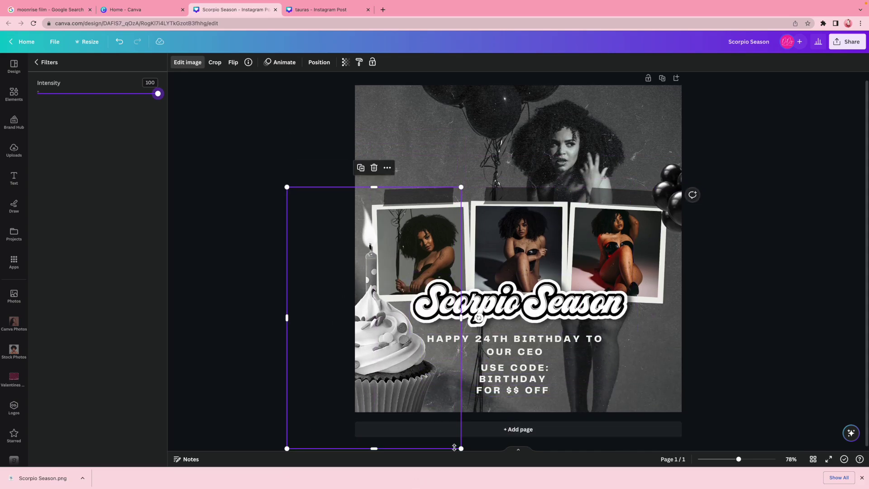
drag(461, 450, 385, 335)
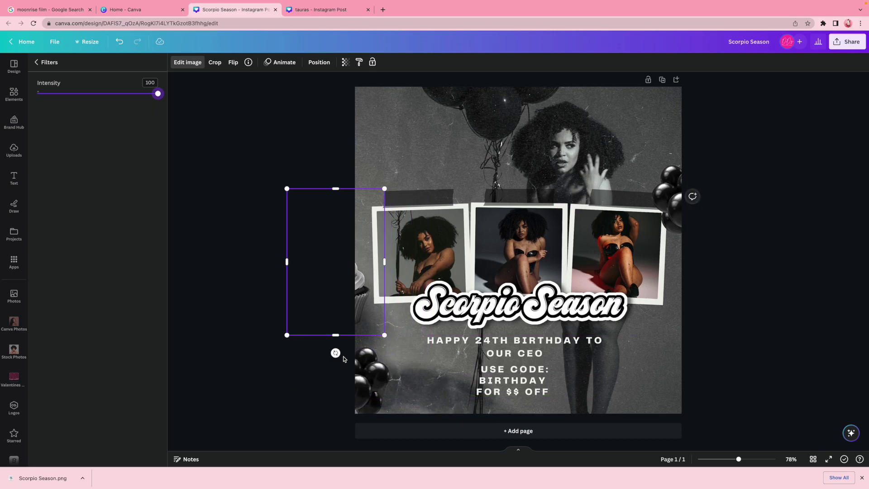
drag(335, 352, 295, 341)
drag(317, 300, 331, 290)
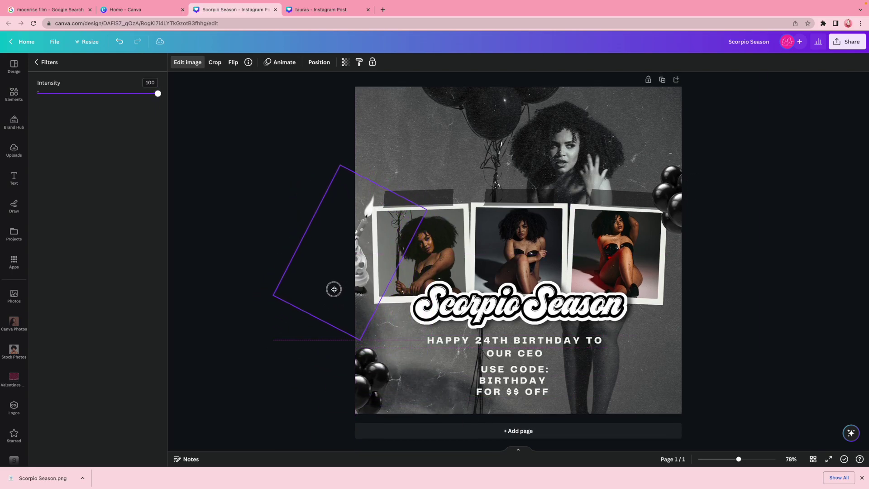
drag(341, 164, 335, 108)
drag(362, 252, 371, 241)
drag(360, 394, 358, 368)
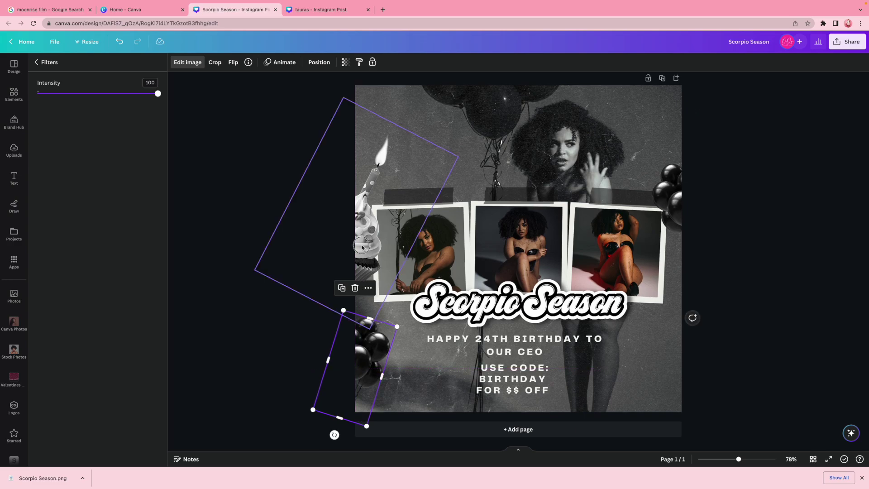
Step: Place a copy of the cupcake, tilted slightly counterclockwise, in the design's lower-right corner, partly off the page
click(323, 229)
drag(329, 318, 367, 327)
drag(382, 332, 382, 332)
drag(367, 261, 688, 373)
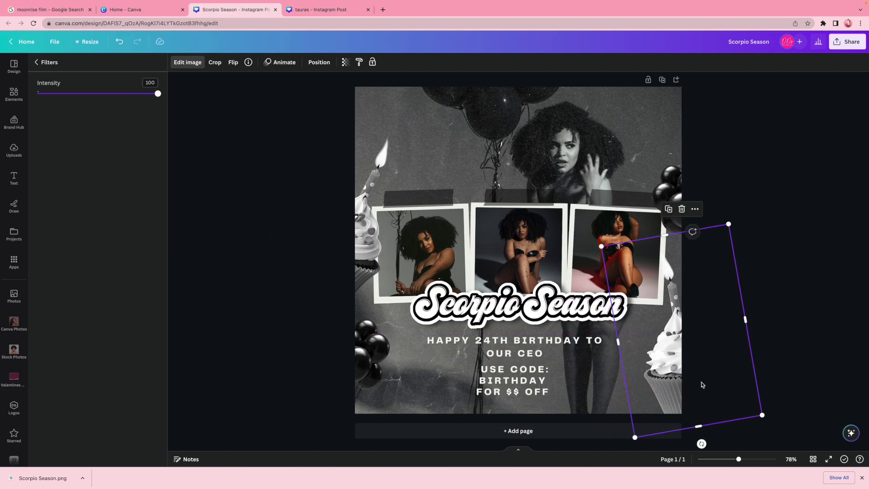
Step: Enlarge the balloon clusters at the design's right and left edges slightly, and reposition the left one under the tilted cupcake
click(677, 164)
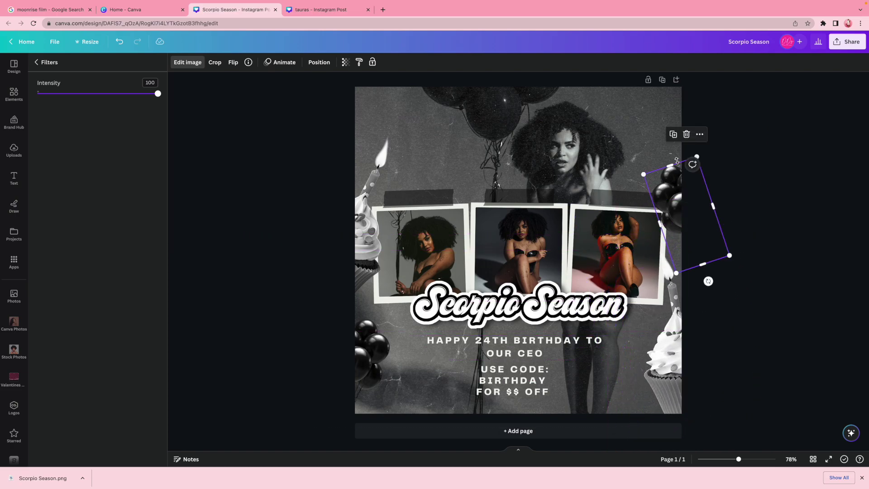
drag(697, 158, 701, 130)
click(354, 375)
drag(401, 326, 414, 307)
drag(364, 345, 356, 360)
Step: Nudge the left cupcake slightly up and outward, and the right cupcake slightly down
drag(356, 250, 352, 243)
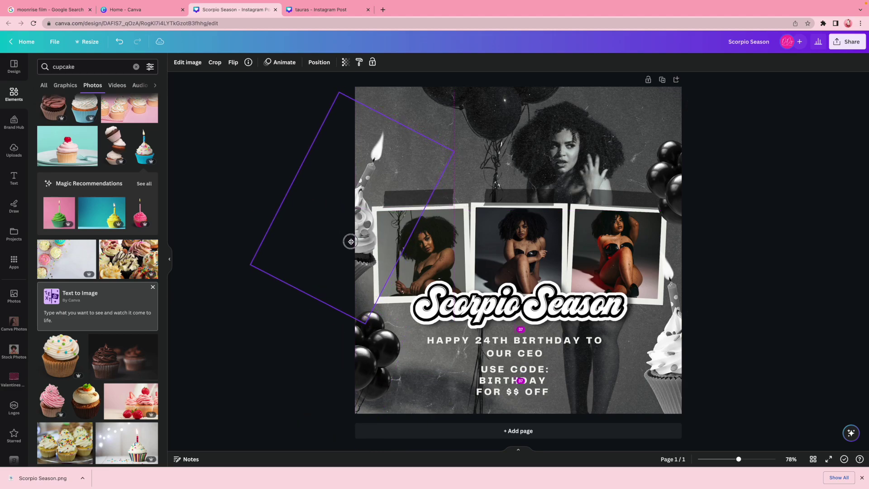
drag(679, 375, 681, 380)
click(803, 335)
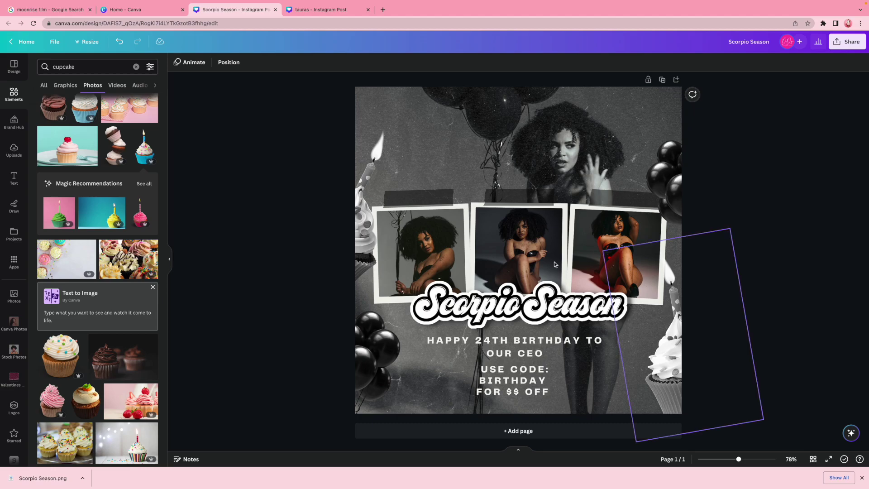
Step: Search the elements for "torn paper" and add the wide white torn paper photo with ragged edges to the design
click(136, 67)
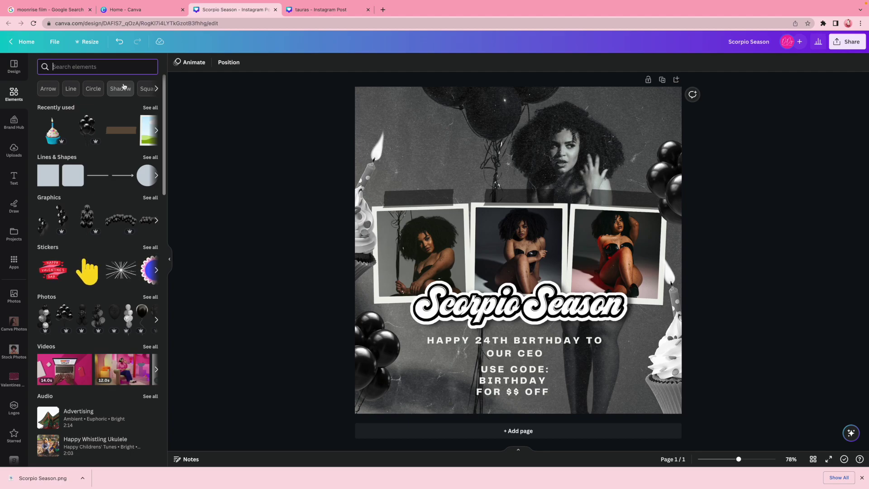
text(torn)
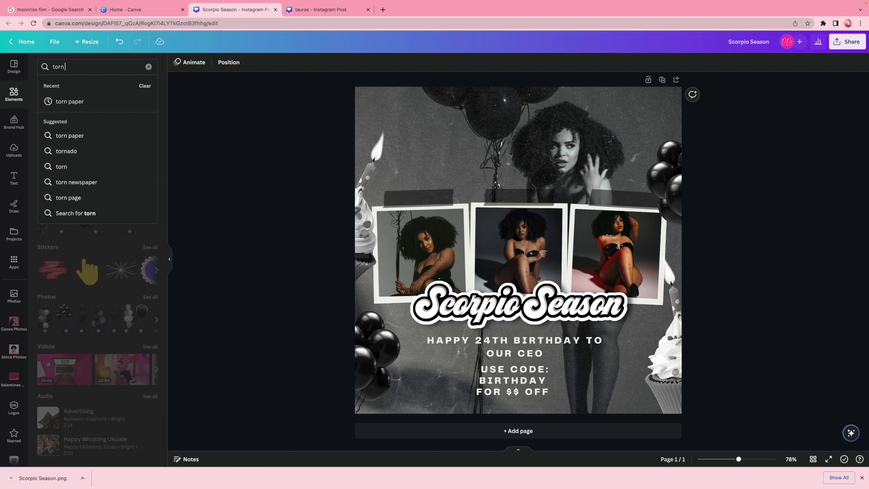
click(75, 135)
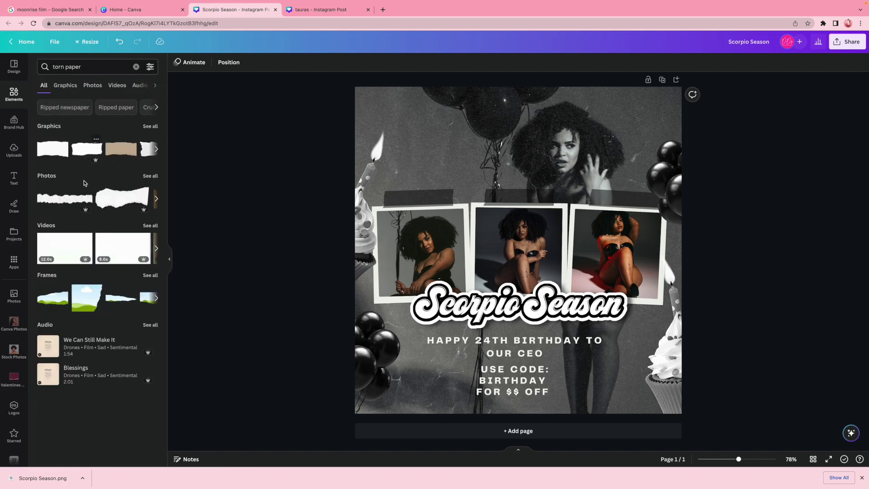
click(117, 200)
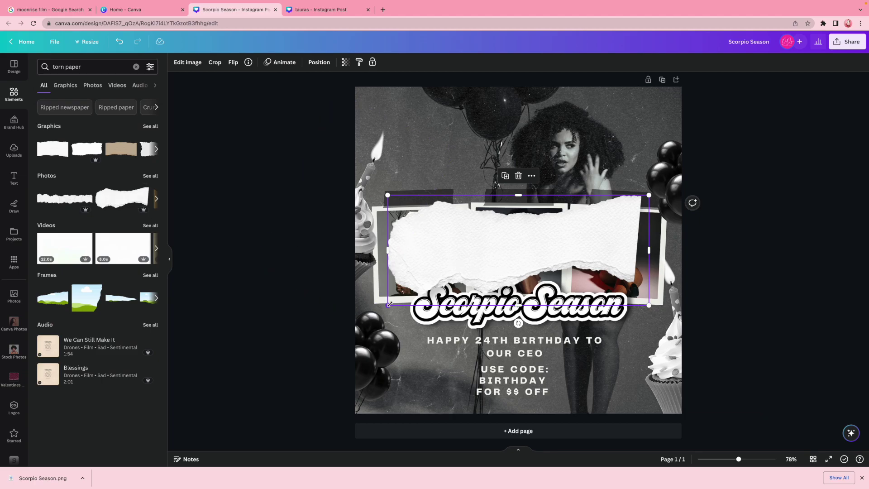
Step: Enlarge the torn paper beyond the page width and place it upside down along the design's bottom edge
drag(390, 303, 251, 383)
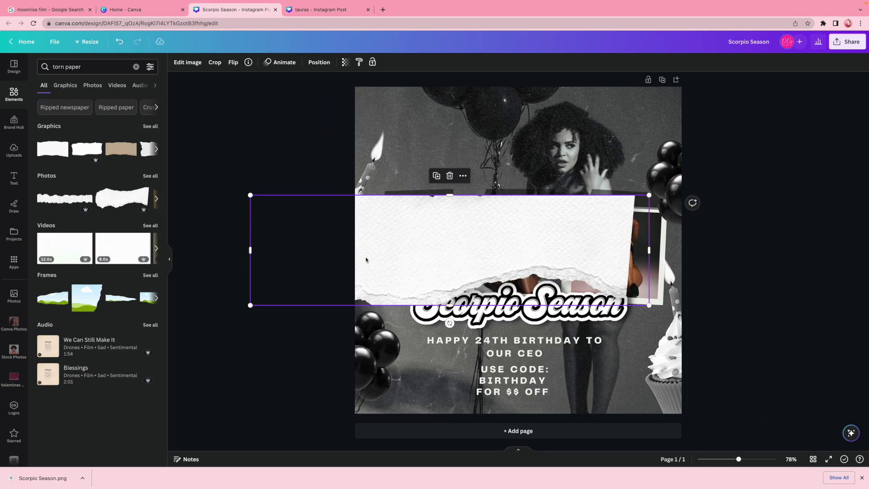
click(119, 42)
drag(649, 305, 682, 345)
drag(617, 311, 524, 452)
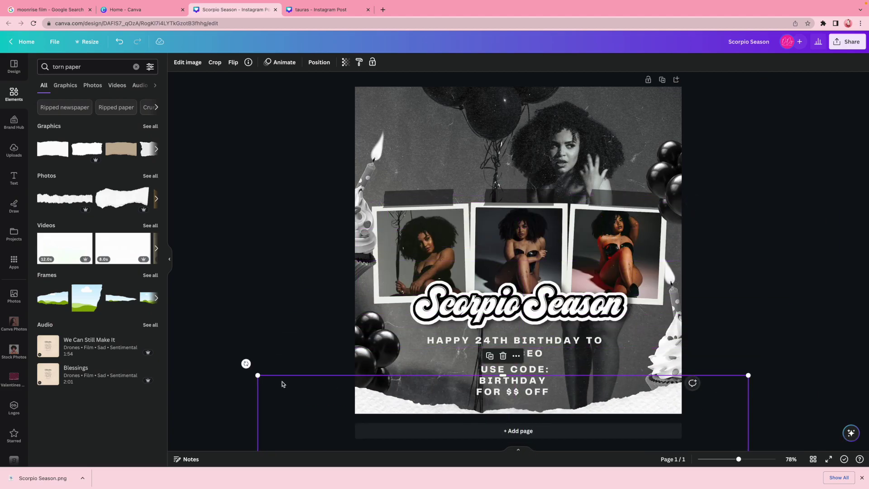
Step: Shrink the torn paper slightly, tilt it clockwise, and place it so that it covers only the design's lower-left corner
drag(259, 377, 285, 372)
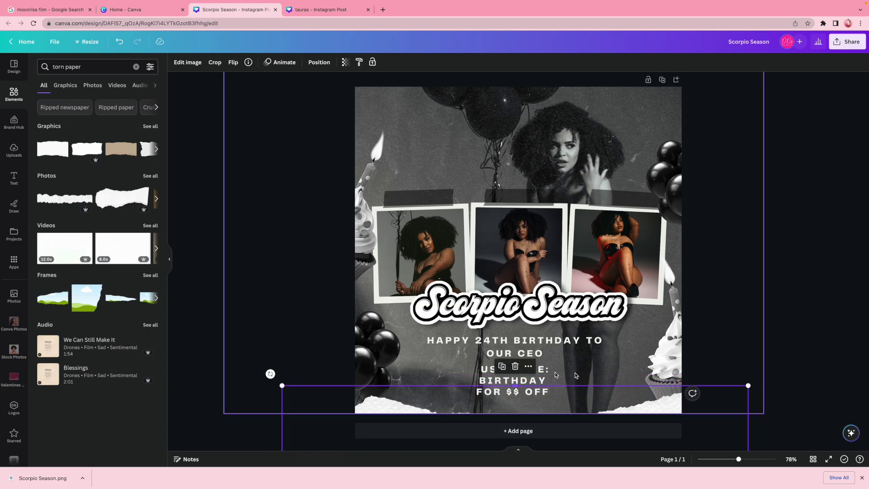
drag(274, 370, 282, 346)
drag(414, 396, 463, 407)
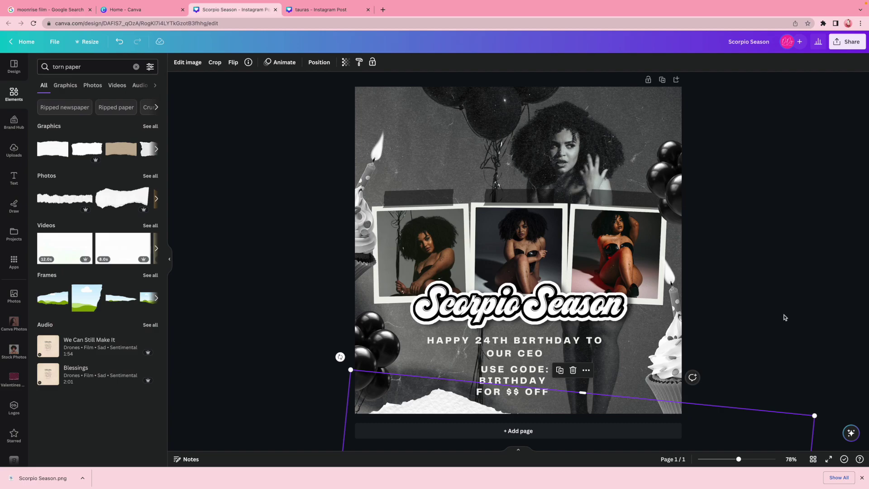
click(784, 316)
Step: Duplicate the torn paper, flip the copy horizontally, tilt it counterclockwise, and place it in the design's lower-right corner
click(511, 390)
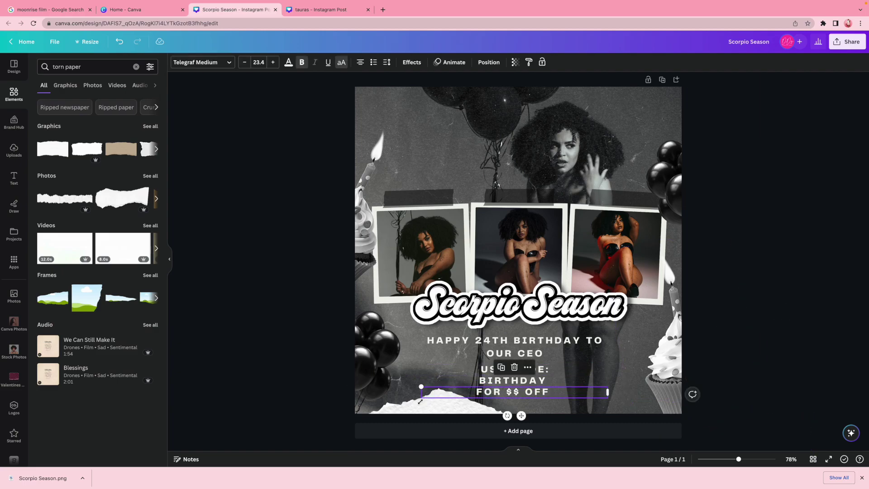
click(564, 396)
click(560, 370)
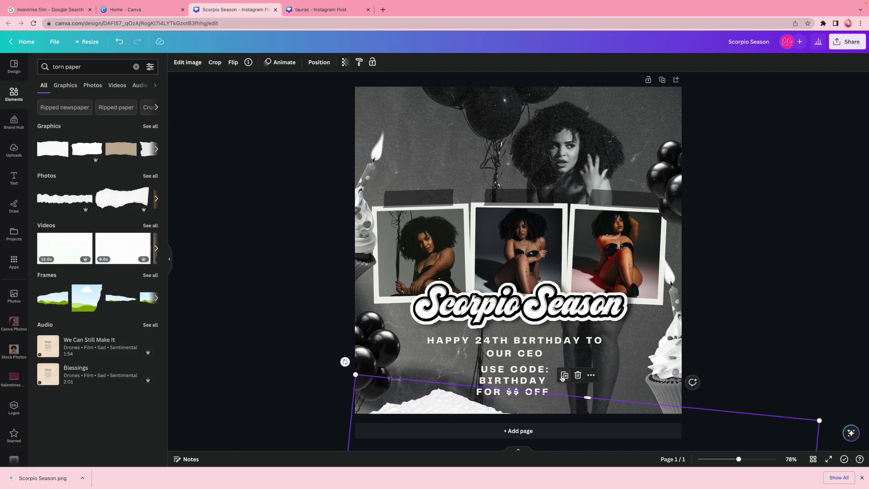
drag(471, 413, 470, 369)
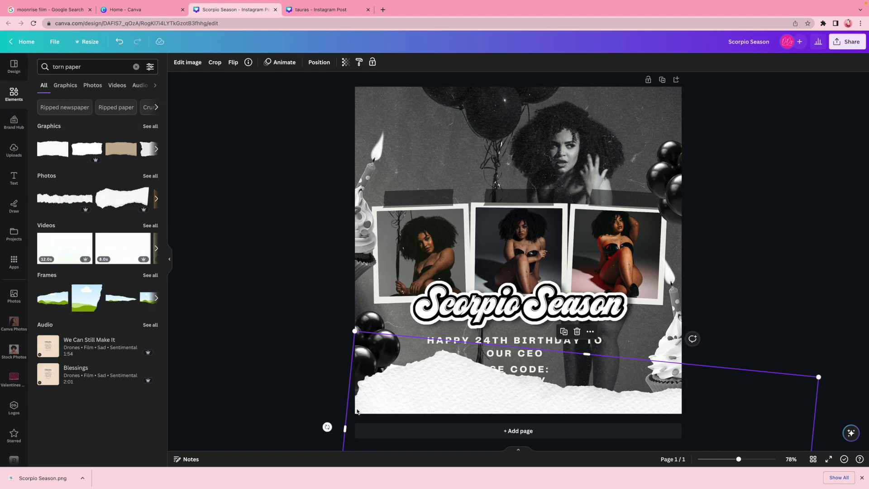
drag(327, 428, 327, 431)
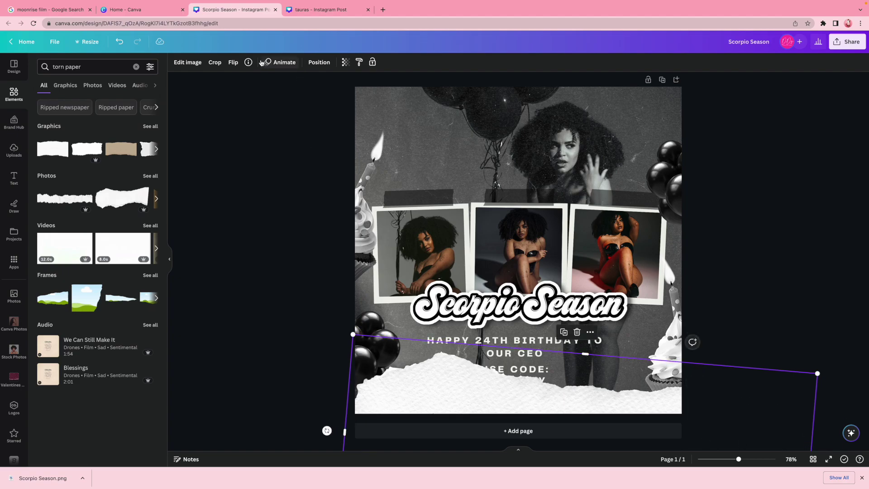
click(235, 62)
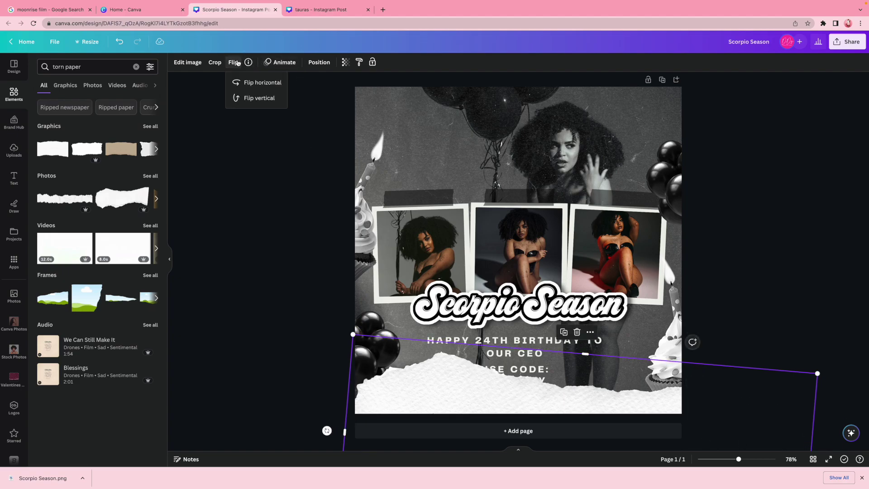
click(247, 82)
drag(327, 431, 822, 395)
drag(610, 405, 549, 447)
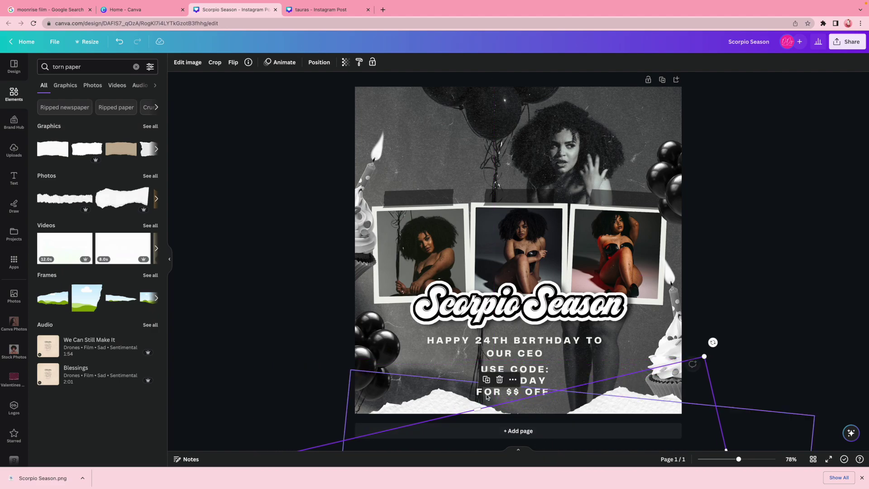
Step: Shift both torn paper pieces outward toward the lower corners so they frame the discount code text evenly
drag(713, 342, 322, 358)
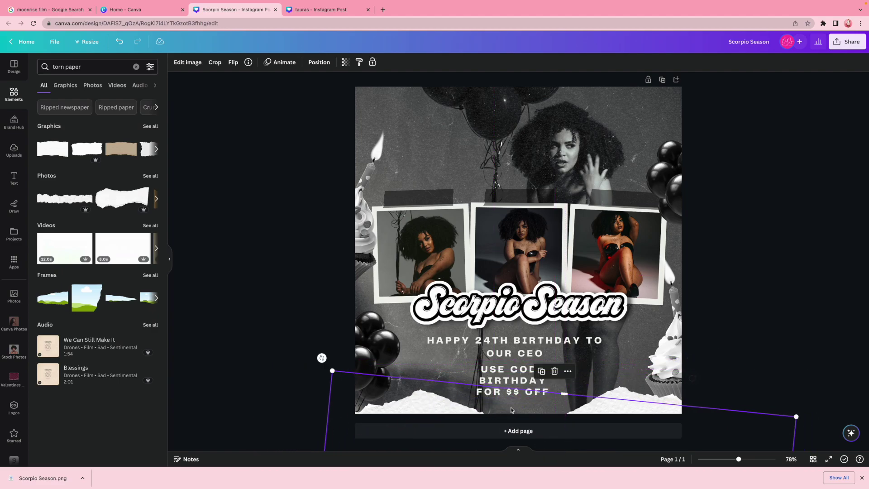
key(ctrl+z)
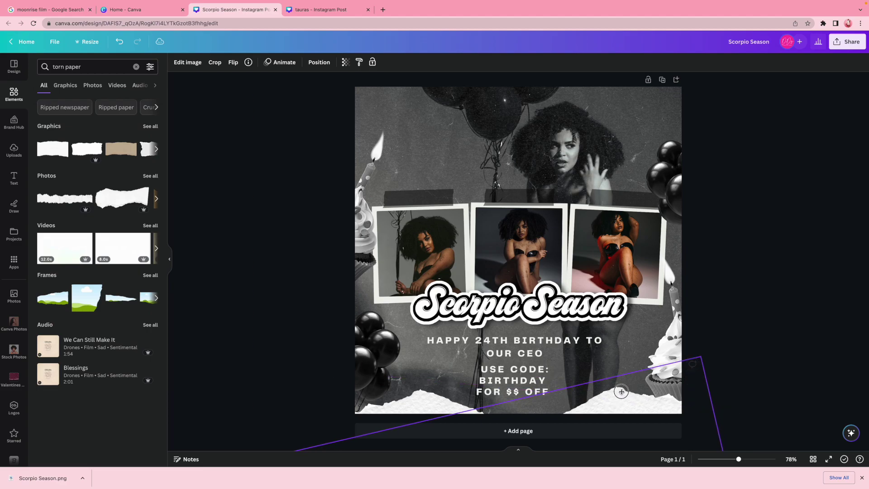
click(769, 298)
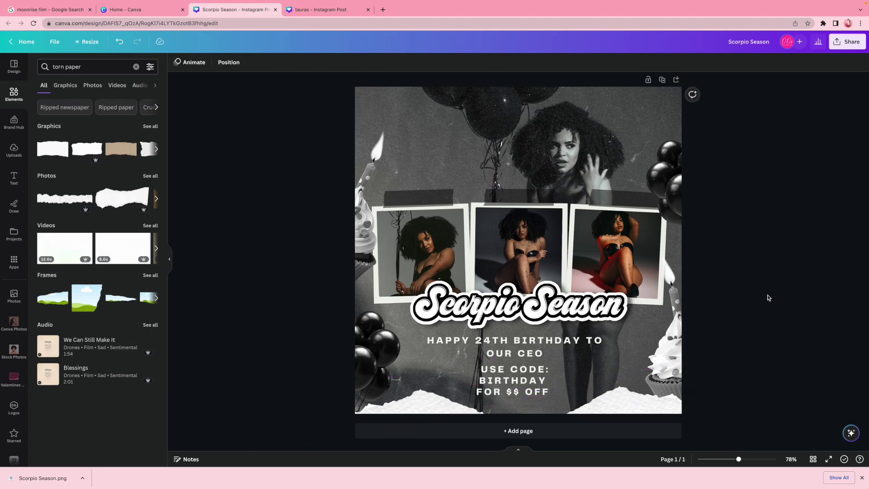
click(435, 392)
drag(411, 400, 399, 400)
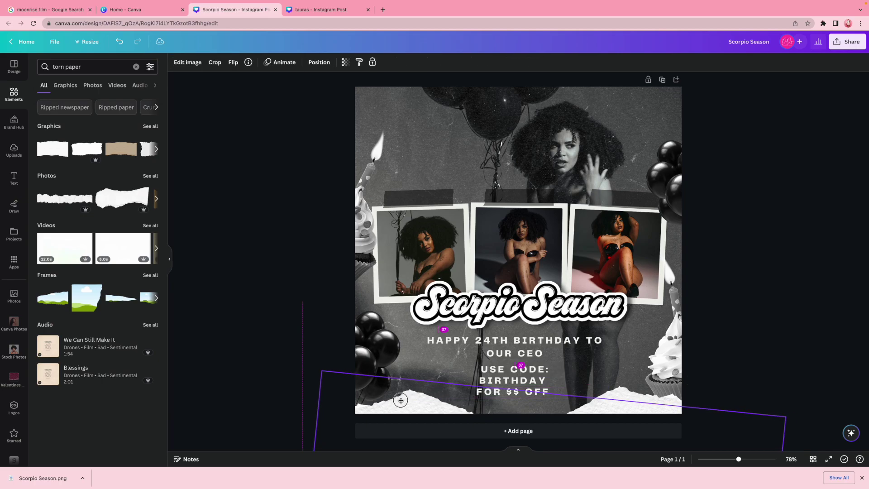
click(608, 398)
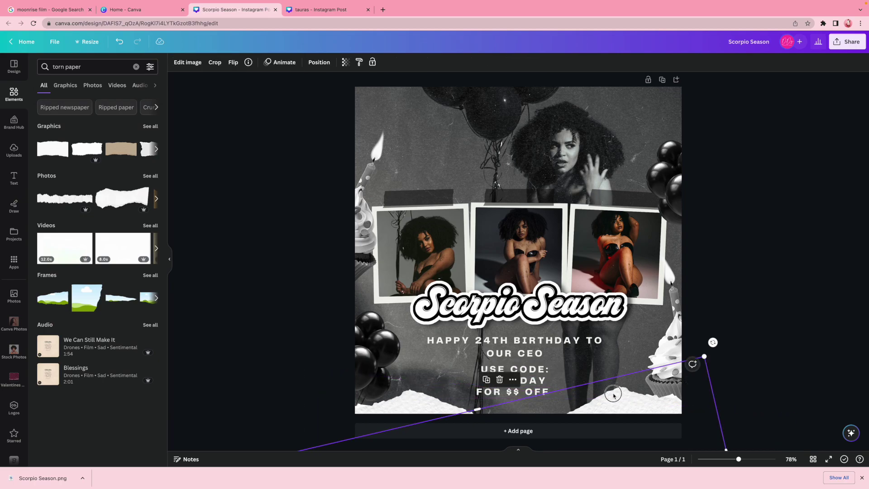
click(424, 400)
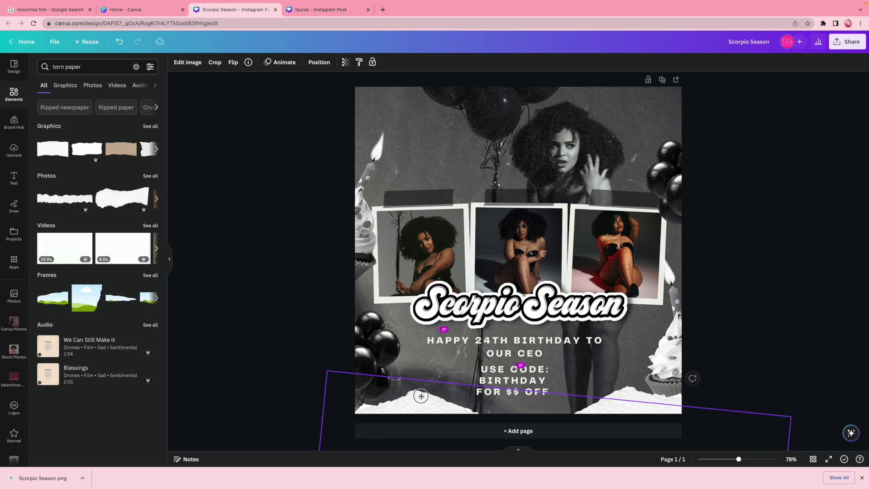
click(761, 290)
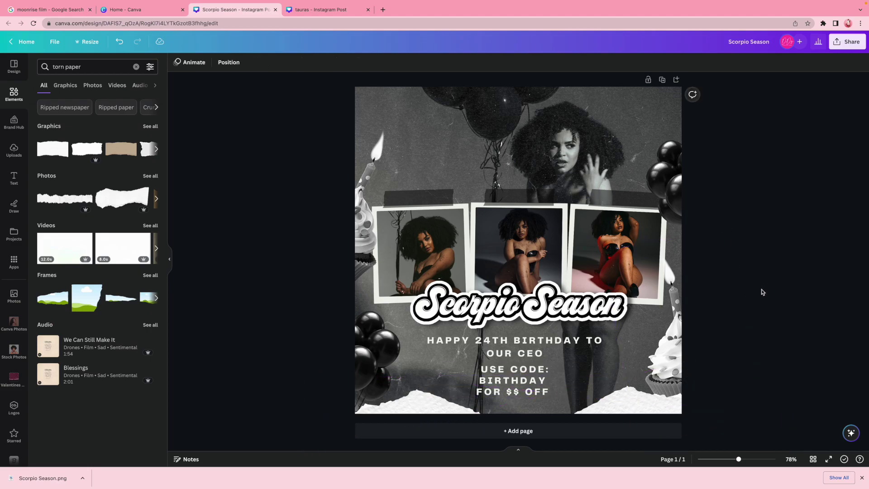